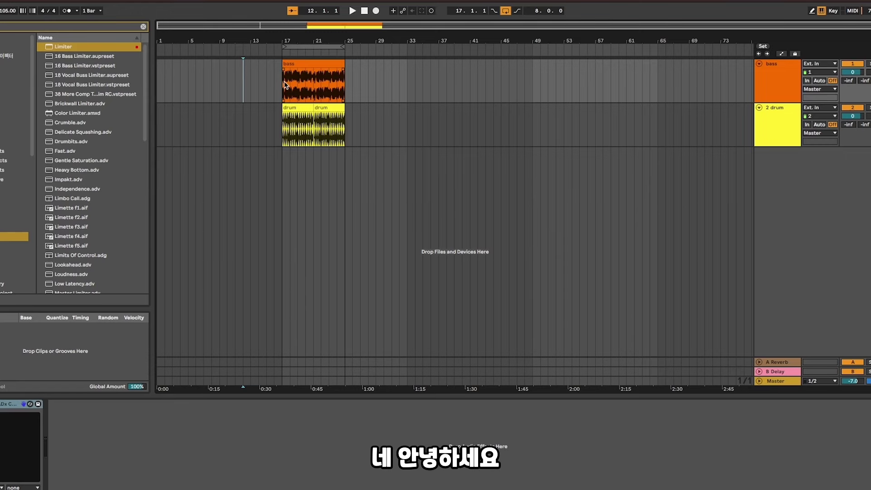
Show the bass track's Century Tube Channel Strip and toggle its master power to bypass the processing.
key(super+alt+p)
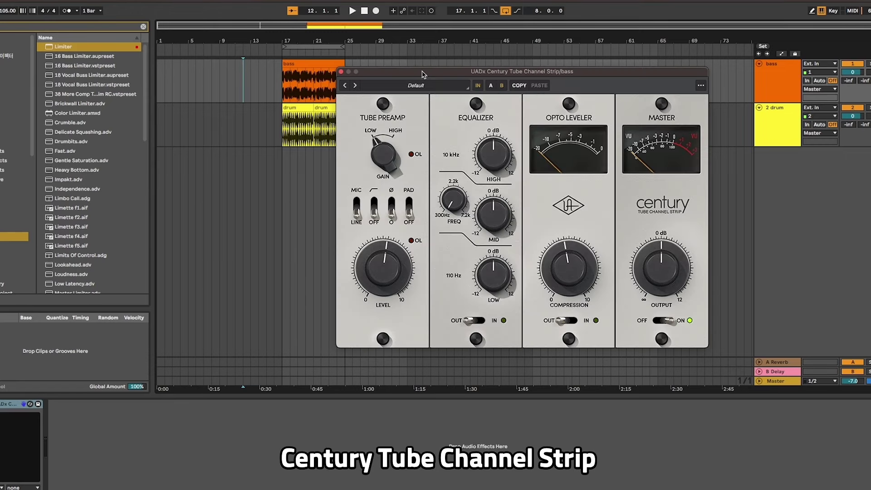
drag(422, 73, 441, 64)
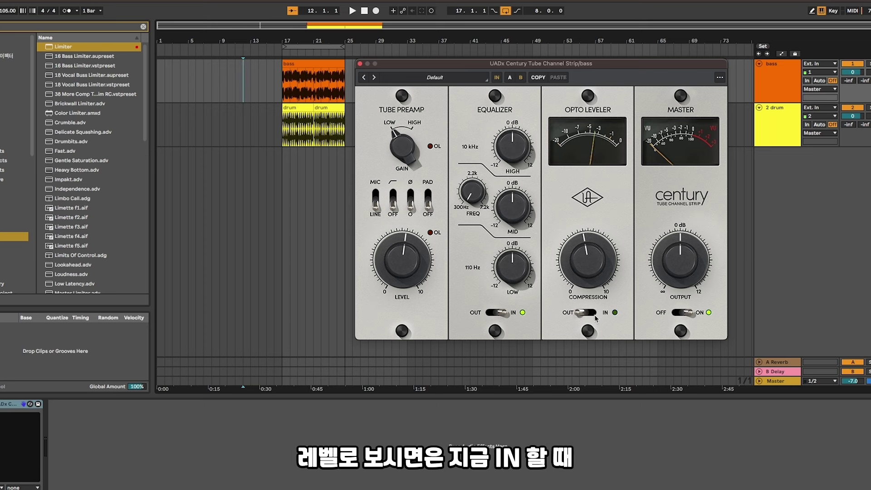
click(683, 315)
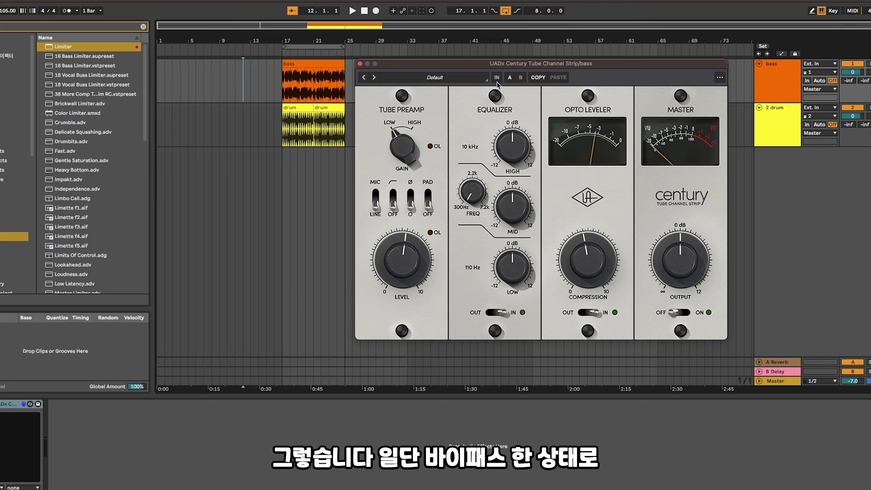
Play the loop from bar 17 with the bass track soloed, and switch the bypassed channel strip back in.
click(289, 85)
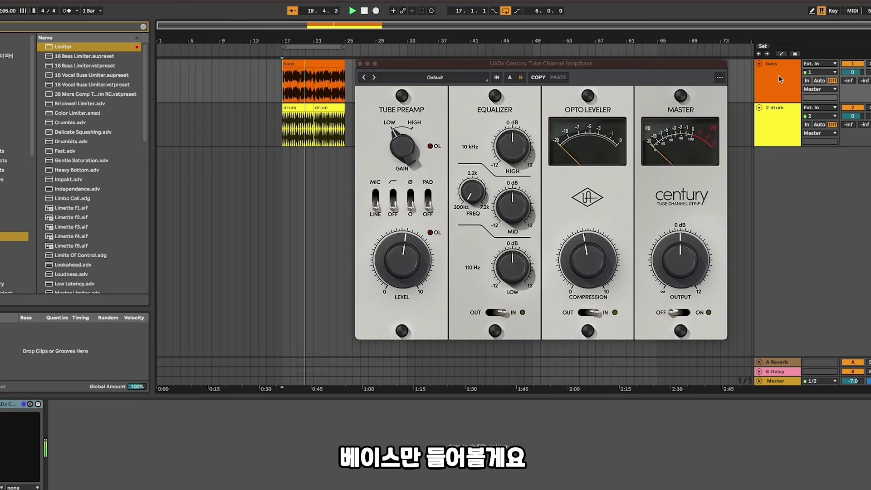
click(868, 64)
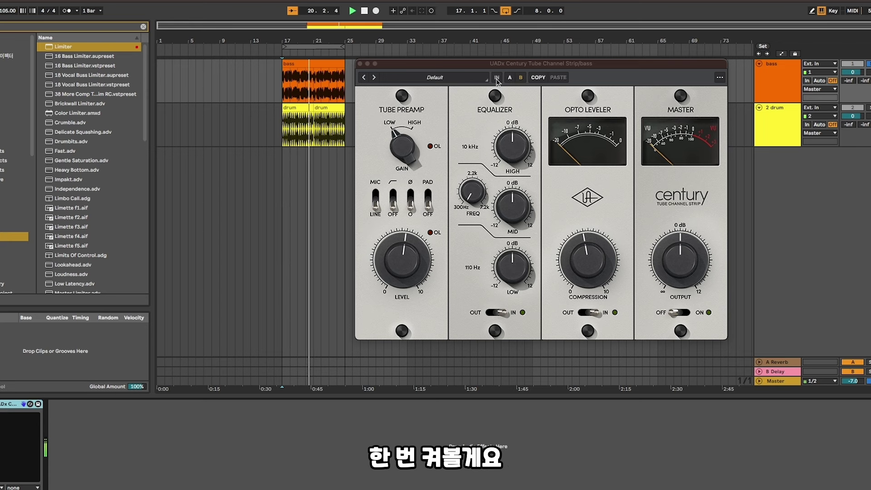
click(497, 79)
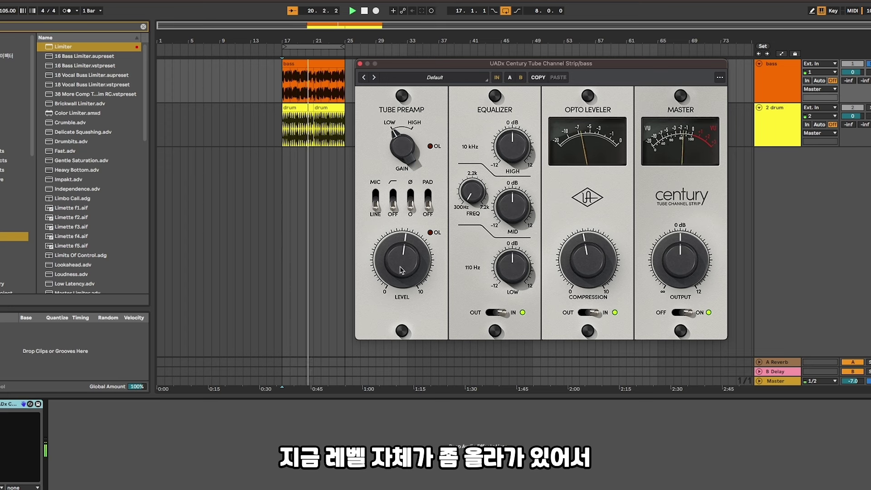
Sweep the tube preamp Level down and up while listening, and leave it at about 6.5.
drag(401, 270, 402, 279)
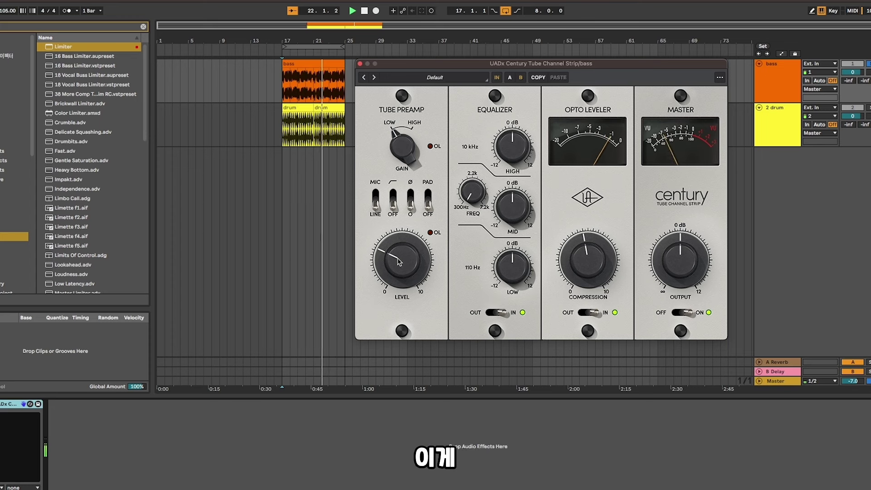
drag(398, 262, 410, 215)
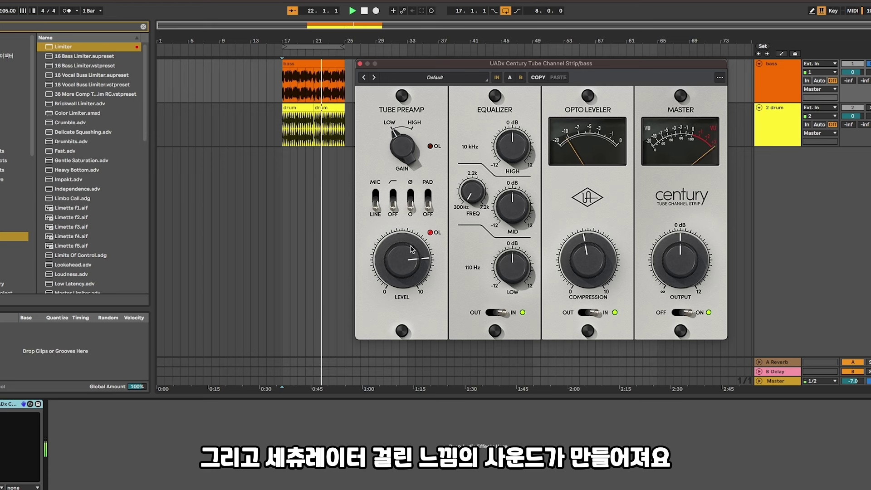
drag(410, 249, 420, 300)
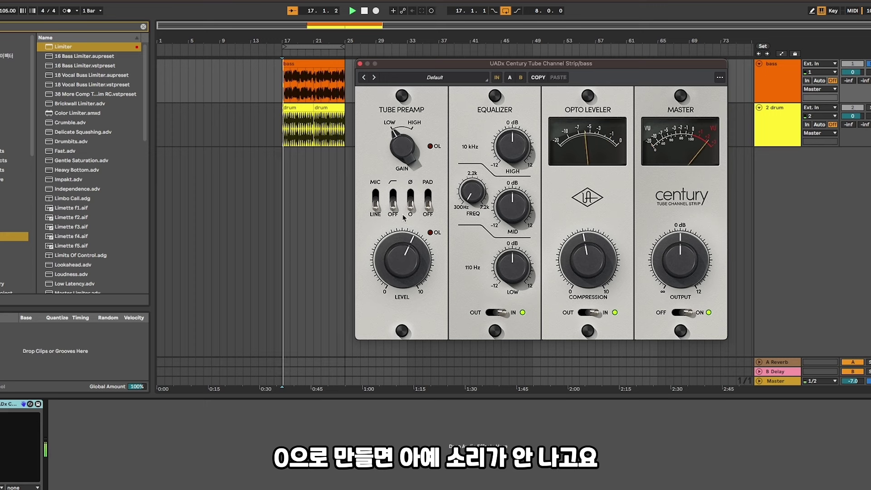
drag(418, 276, 414, 245)
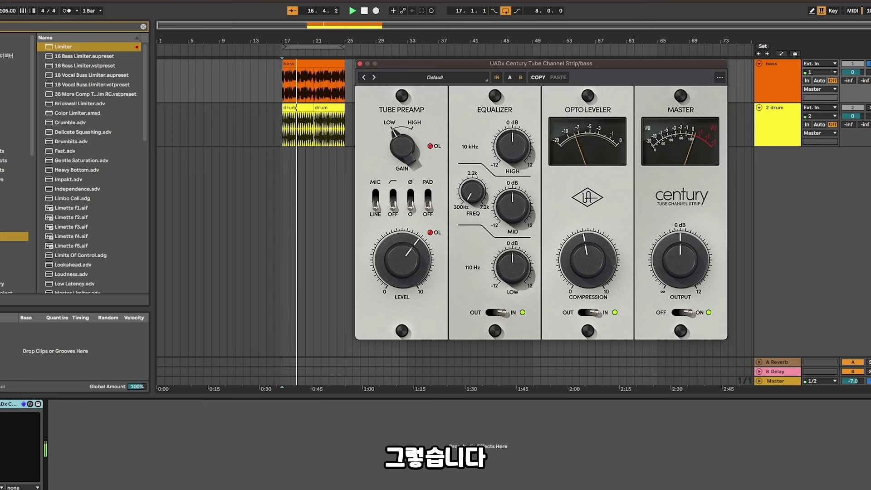
Restart playback with the channel strip showing and compare the preamp's Low and High Gain settings, ending on High.
key(super+w)
key(super+alt+p)
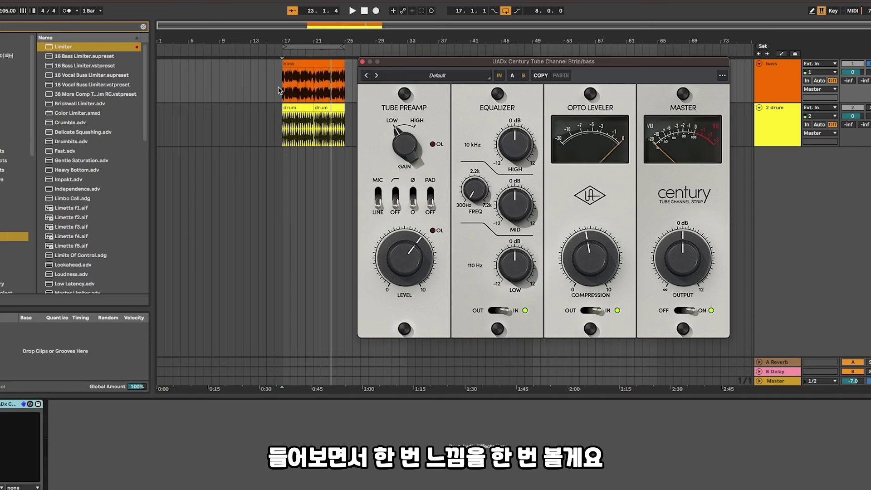
key(space)
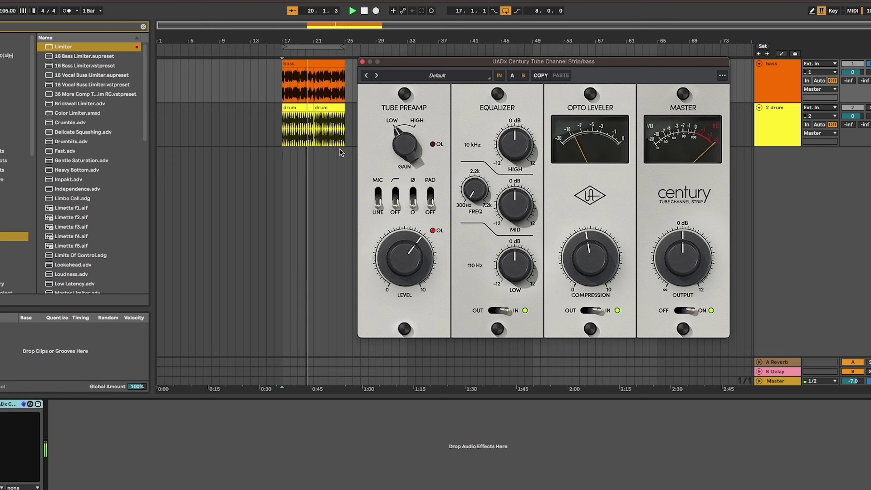
click(403, 152)
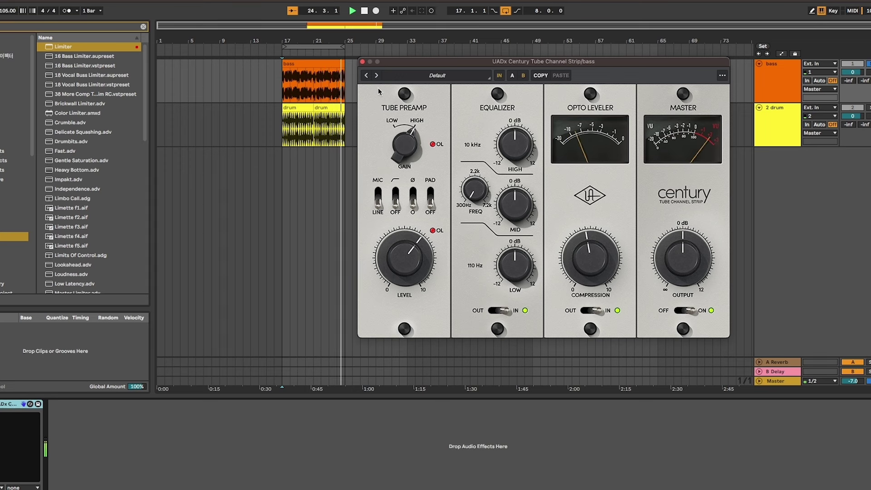
click(408, 147)
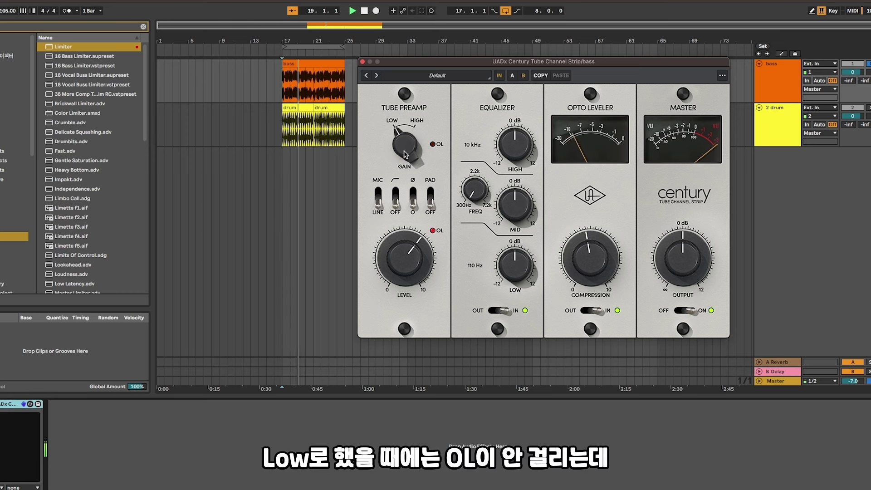
click(405, 154)
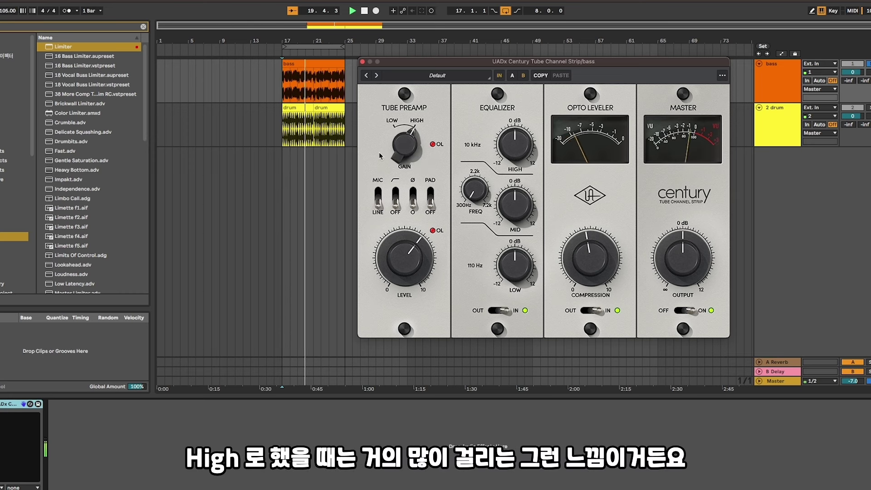
Audition the preamp's low-cut filter, switch it off again, and sweep the Level down and back up to about 6.5.
click(394, 206)
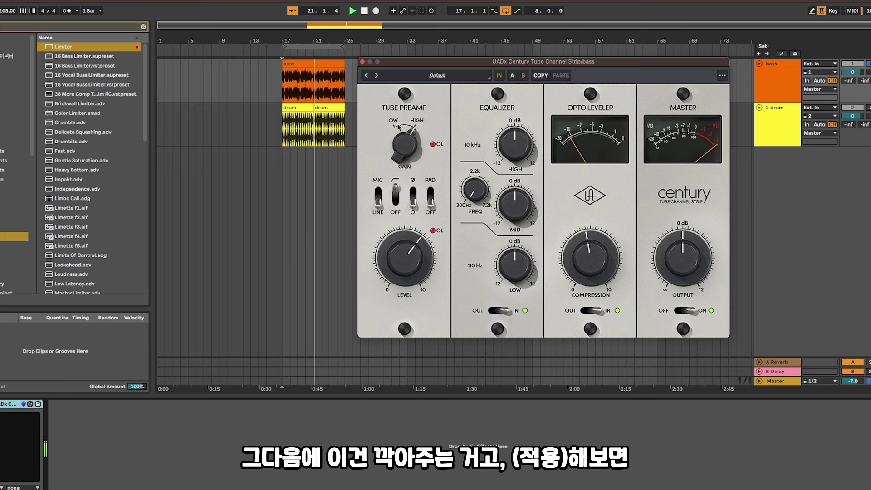
click(396, 193)
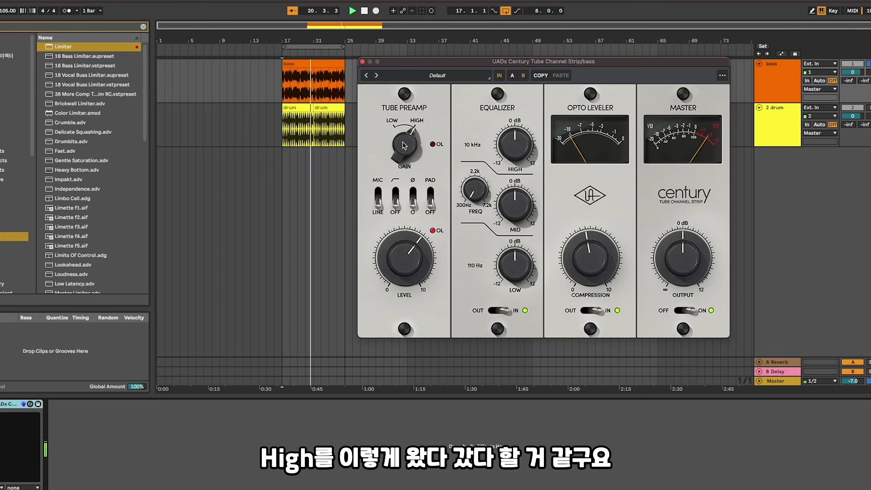
mouse_move(403, 270)
mouse_down()
mouse_move(401, 283)
mouse_move(400, 275)
mouse_up()
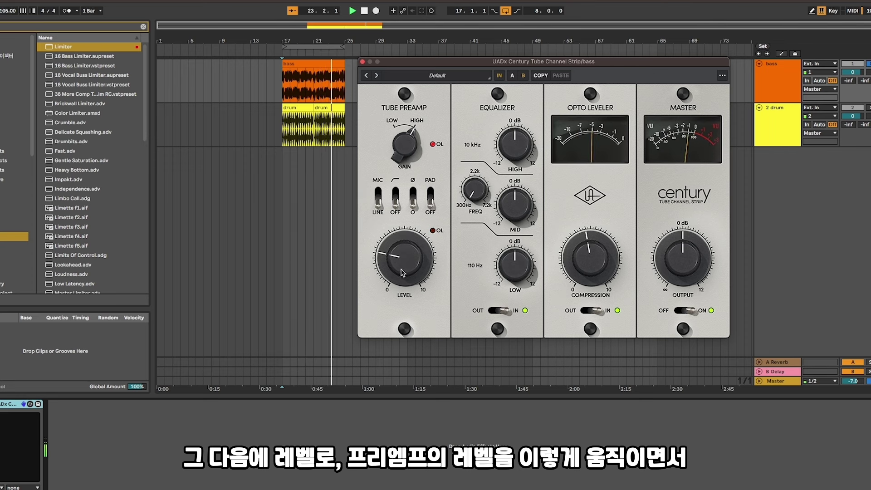
drag(400, 270, 406, 254)
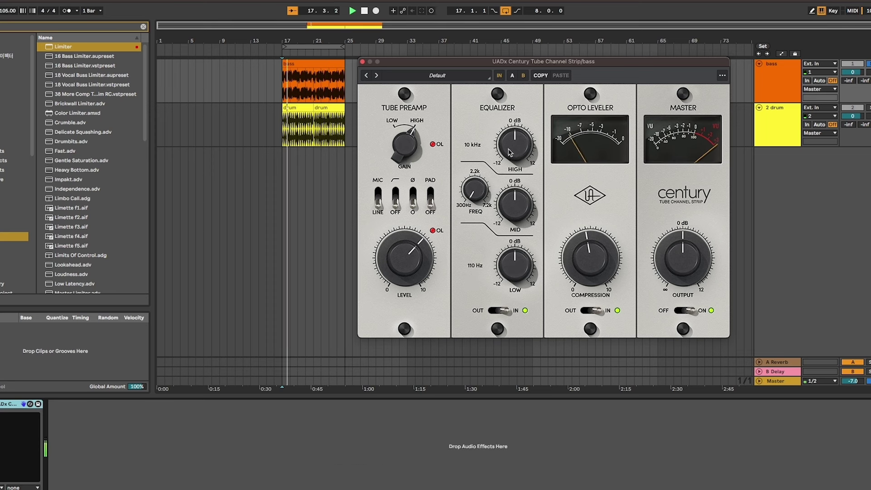
Boost the equalizer's 10 kHz High band to about +12 dB, then cut it to about -12 dB.
drag(510, 149, 513, 112)
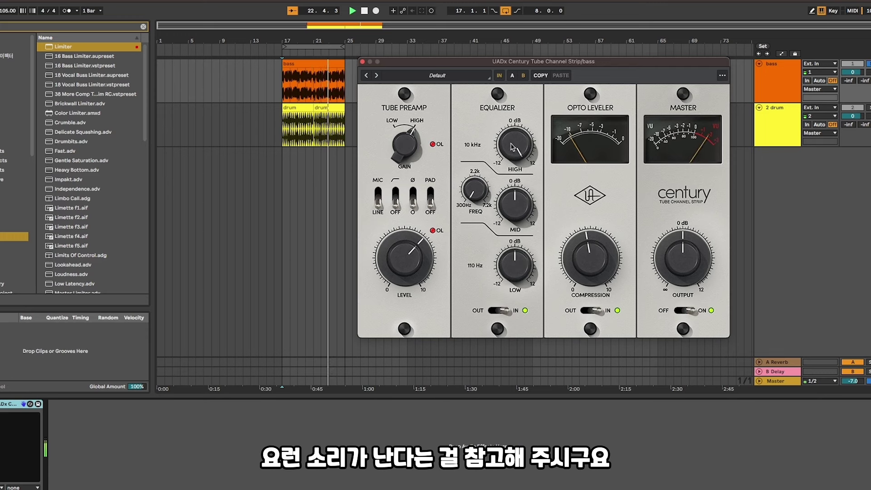
drag(511, 147, 513, 156)
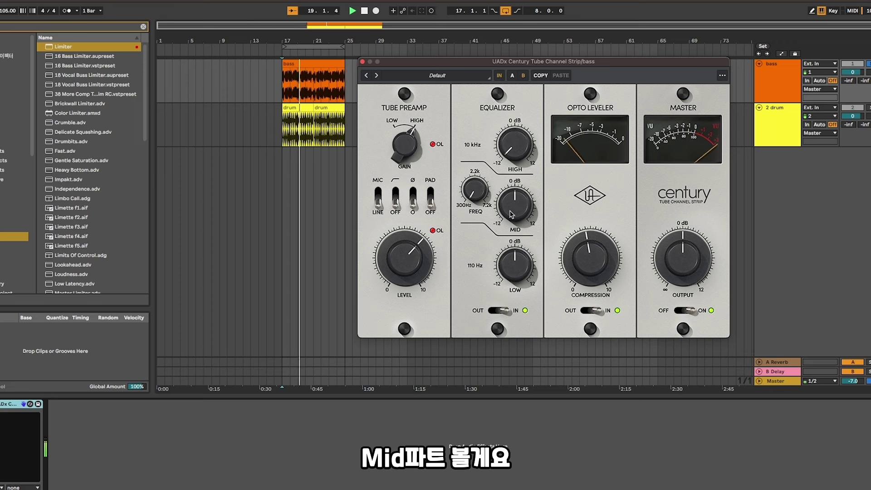
Set the Mid band frequency to about 2.2k and sweep its gain between boost and cut, ending near +10 dB.
drag(512, 214, 514, 173)
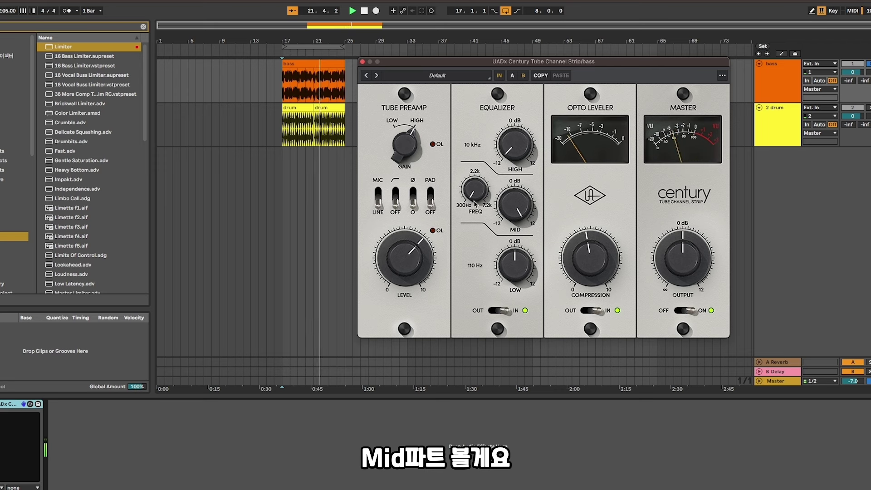
drag(475, 199, 477, 152)
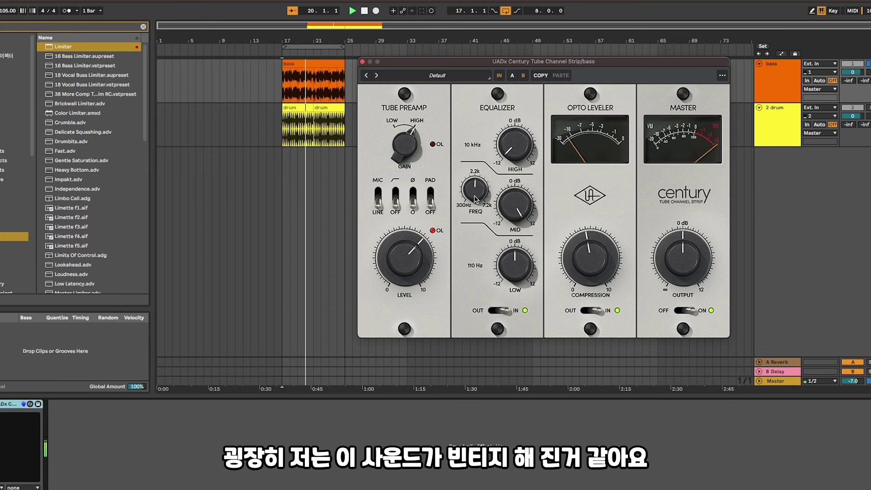
drag(477, 200, 480, 146)
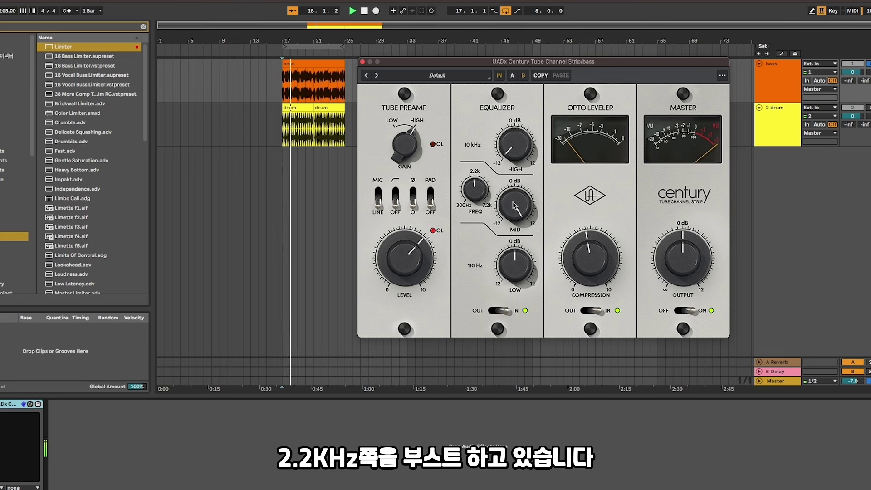
drag(516, 202, 507, 305)
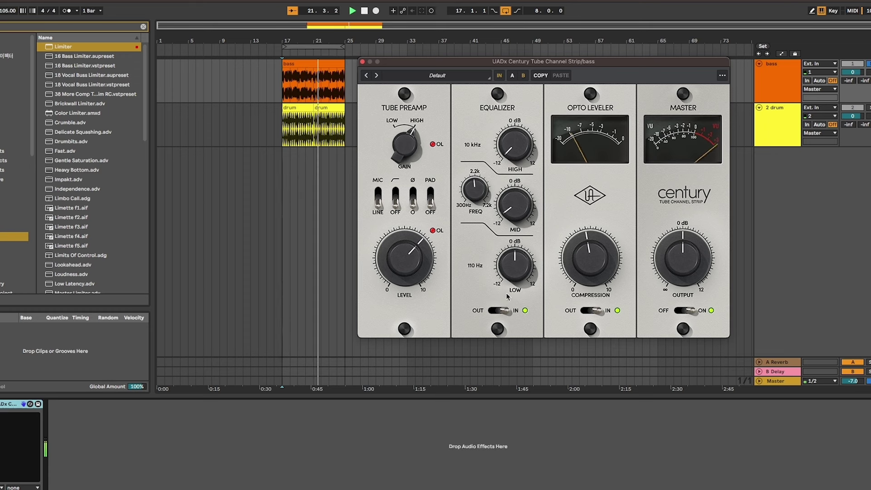
drag(506, 214, 505, 186)
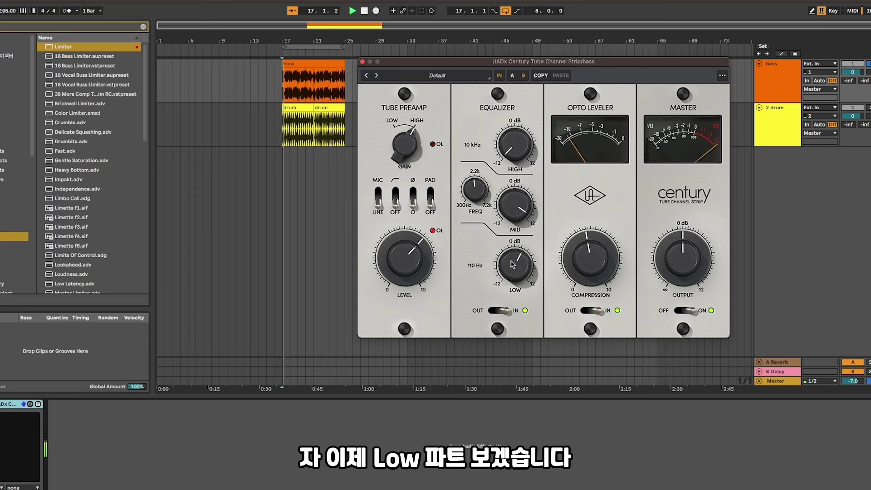
Boost the equalizer's 110 Hz Low band to about +10 dB.
drag(514, 274, 513, 250)
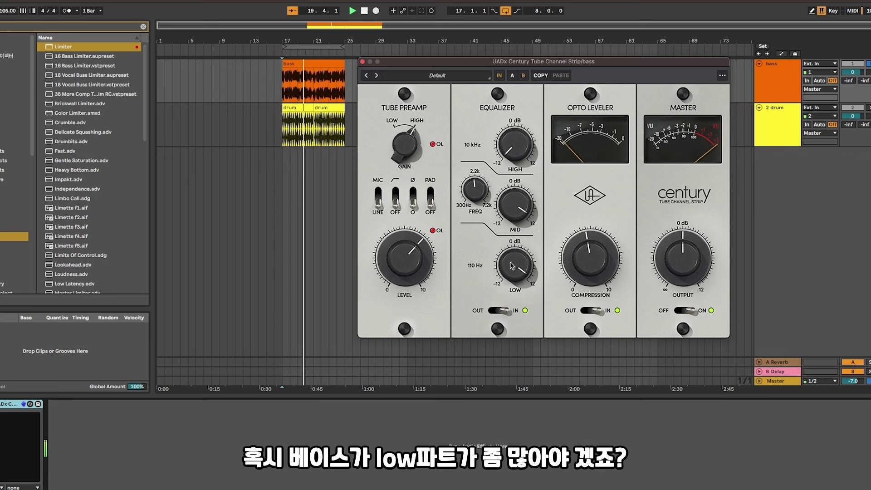
drag(512, 265, 512, 268)
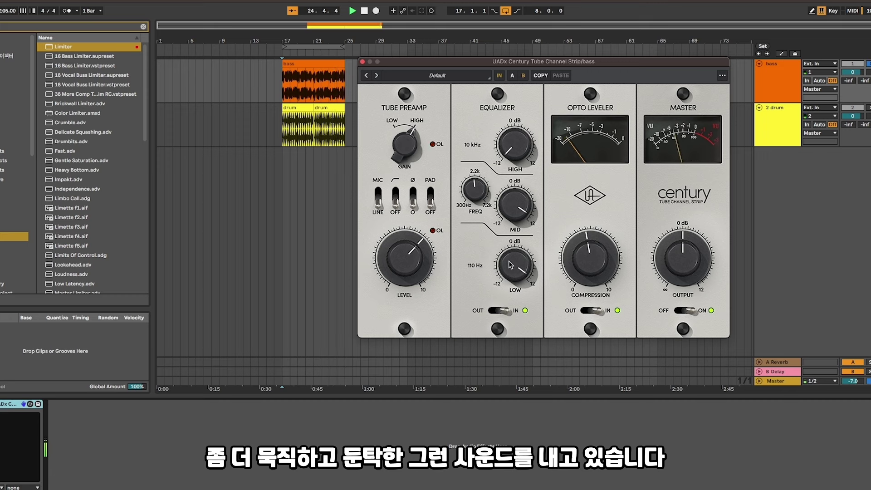
Compare the bass with the Equalizer and the Opto Leveler each switched out, then back in.
click(504, 312)
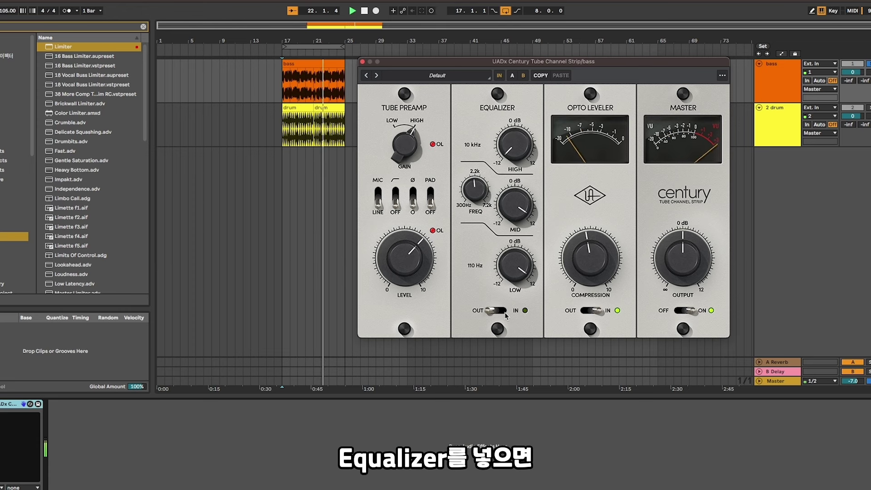
click(505, 311)
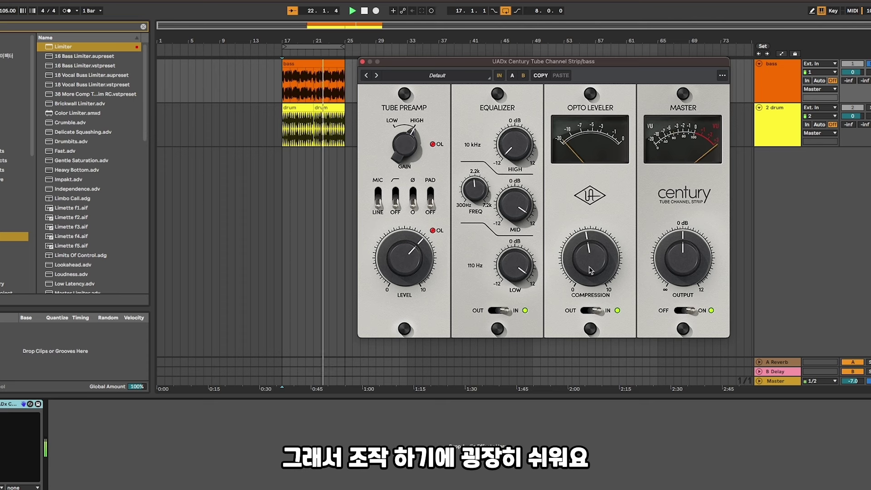
click(597, 313)
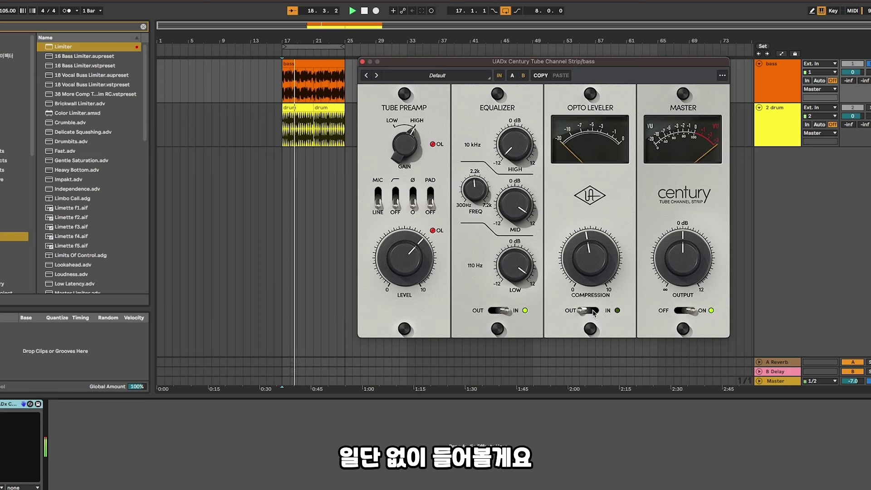
click(592, 311)
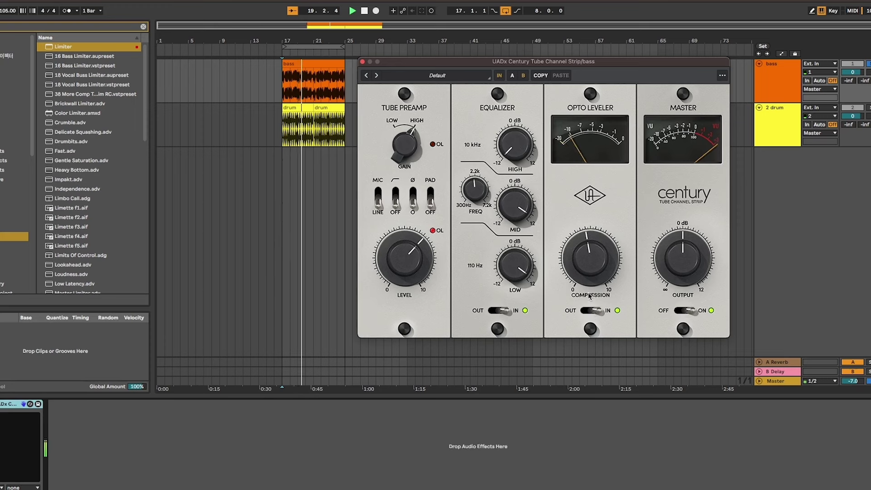
Raise Compression to about 10, reduce it to about 4, and lower the master Output below 0 dB.
drag(589, 294, 596, 224)
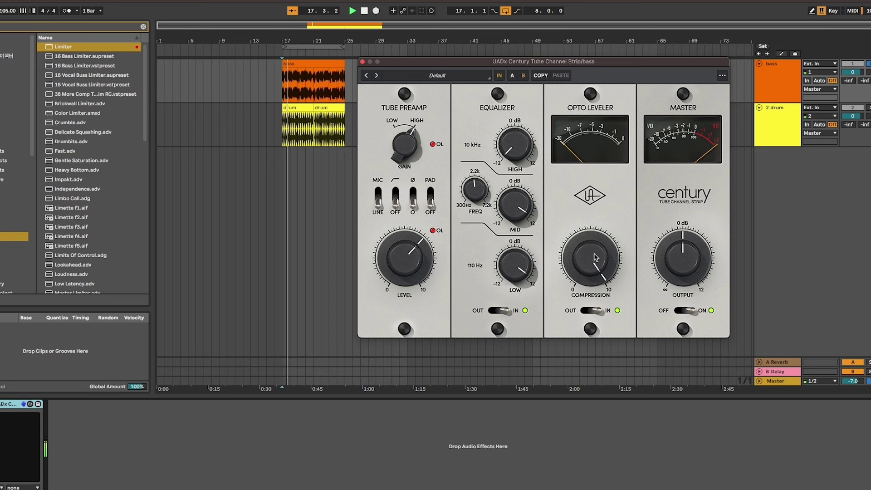
drag(594, 257, 597, 315)
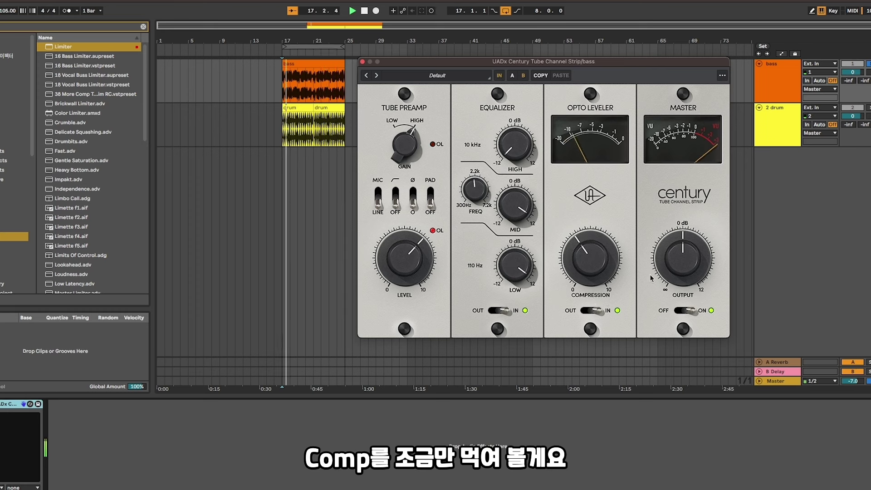
drag(680, 270, 675, 251)
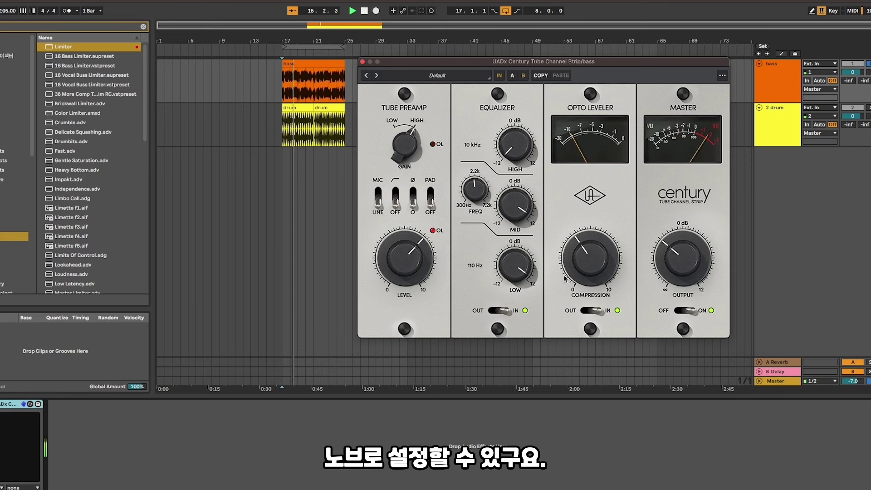
Filter the bass strip's presets by Saturated and Bass, load Blasted Bass, and play the loop to audition it.
click(274, 94)
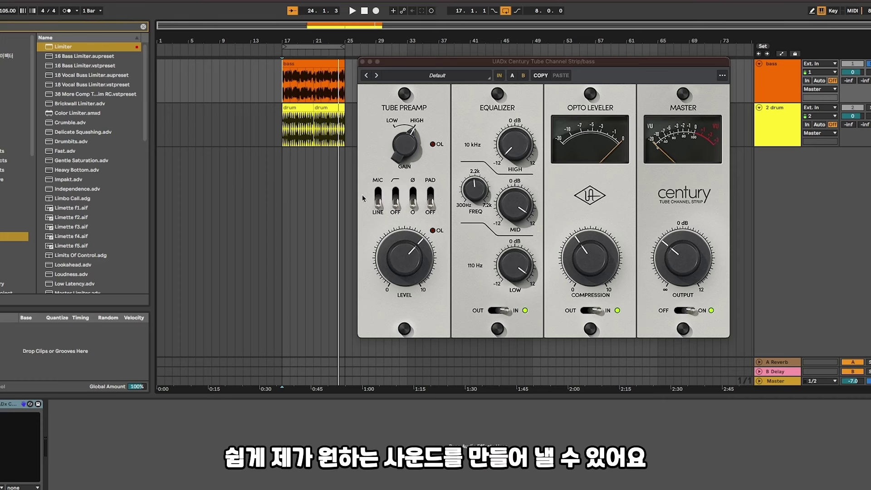
click(437, 76)
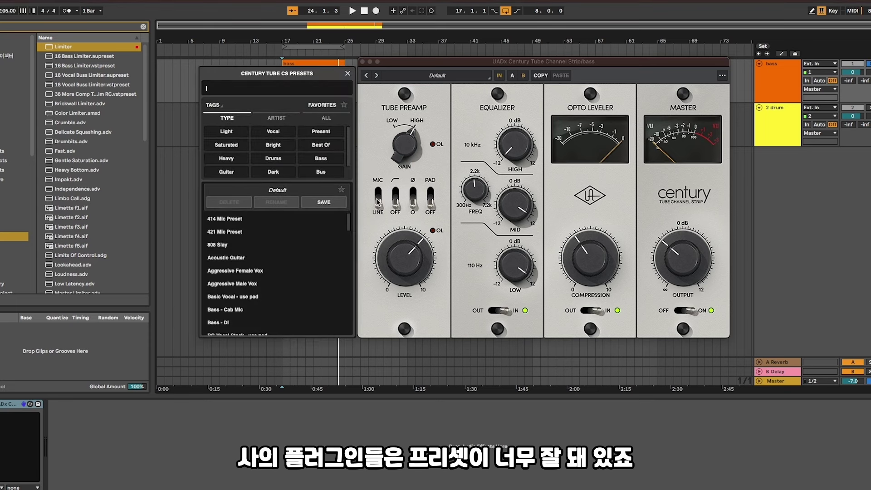
click(226, 145)
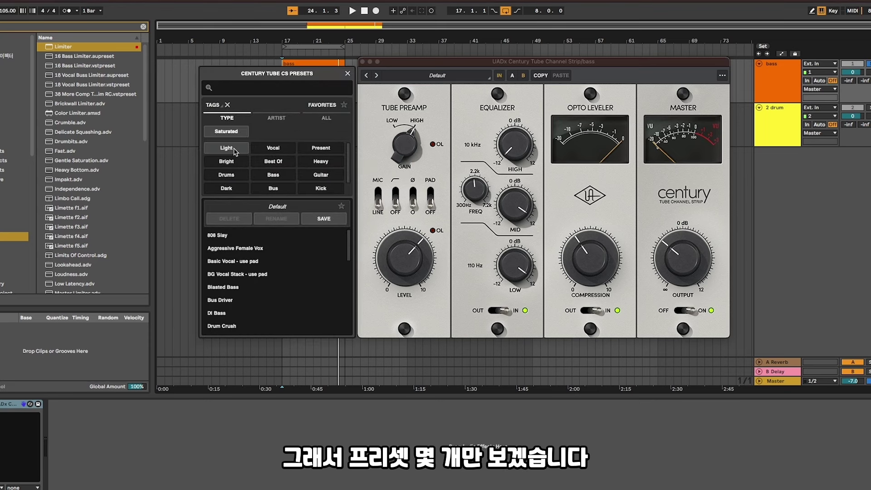
click(273, 174)
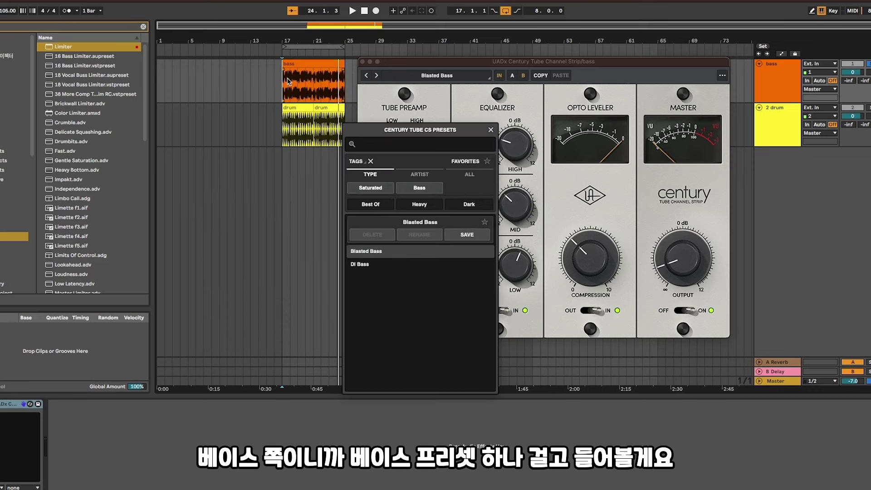
key(Escape)
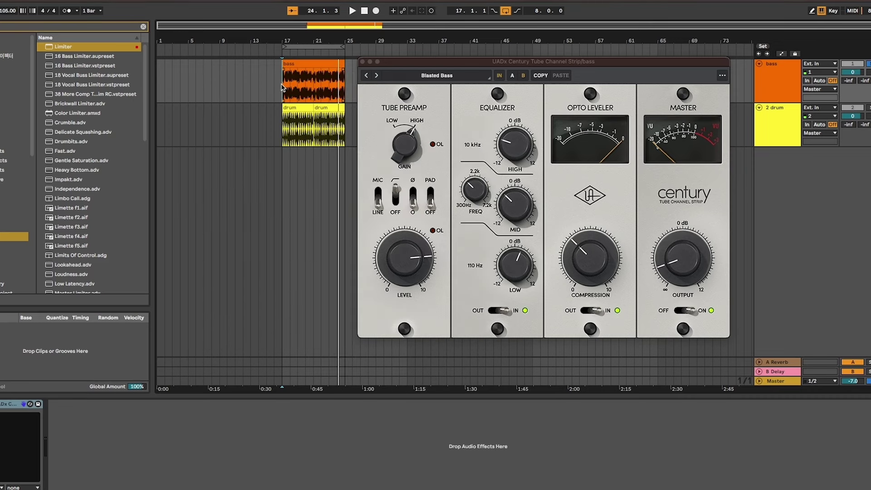
key(space)
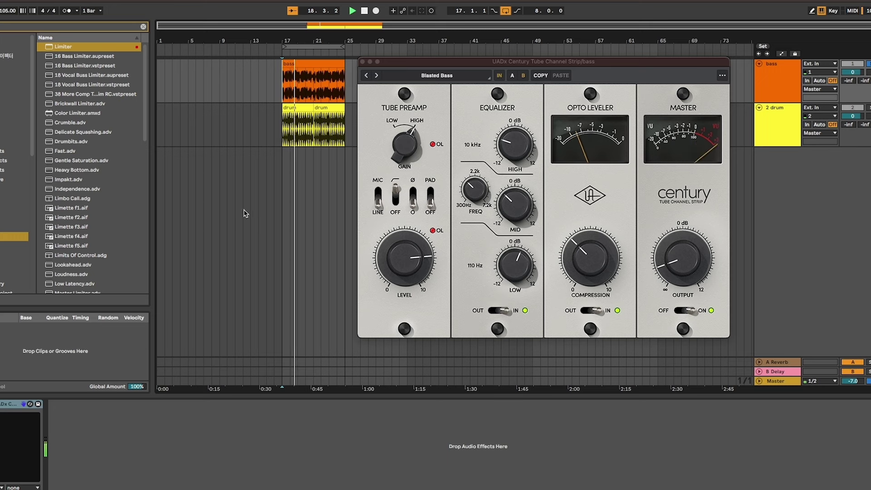
Load the DI Bass preset and compare the bass with the plug-in bypassed and switched back in.
click(443, 77)
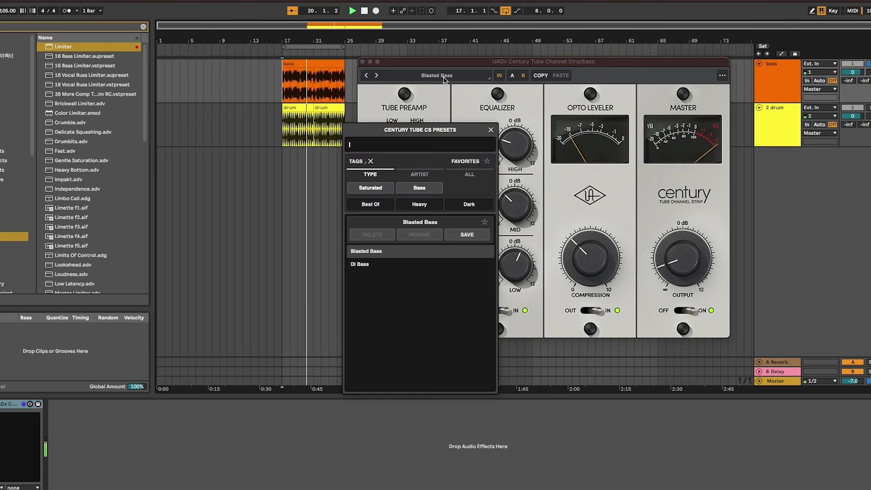
click(366, 264)
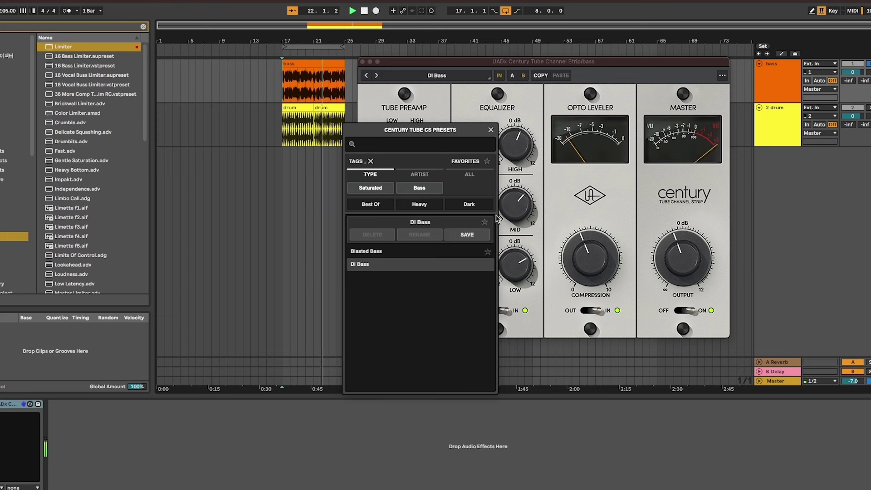
click(501, 78)
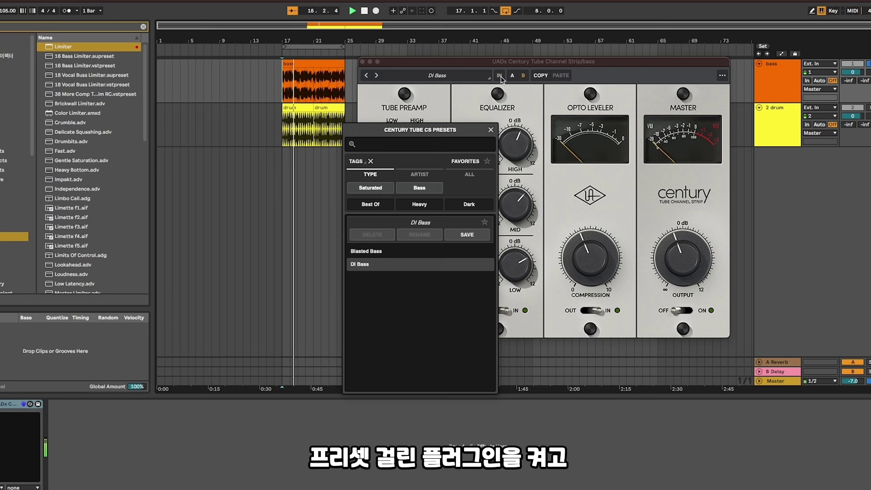
click(501, 77)
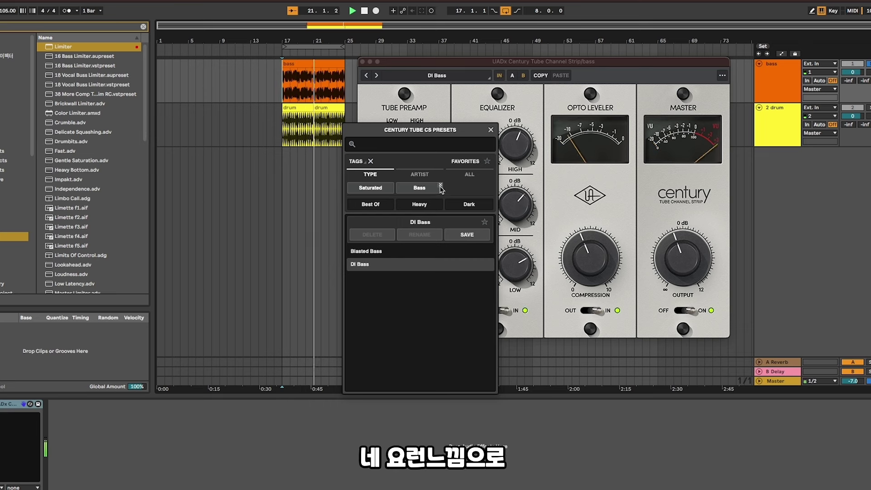
Remove the Saturated filter, audition Geddy Bite Bass Gtr, Smooth Bass Synth and Spheroid Fat Bass, and settle on Smooth Bass Synth.
click(392, 185)
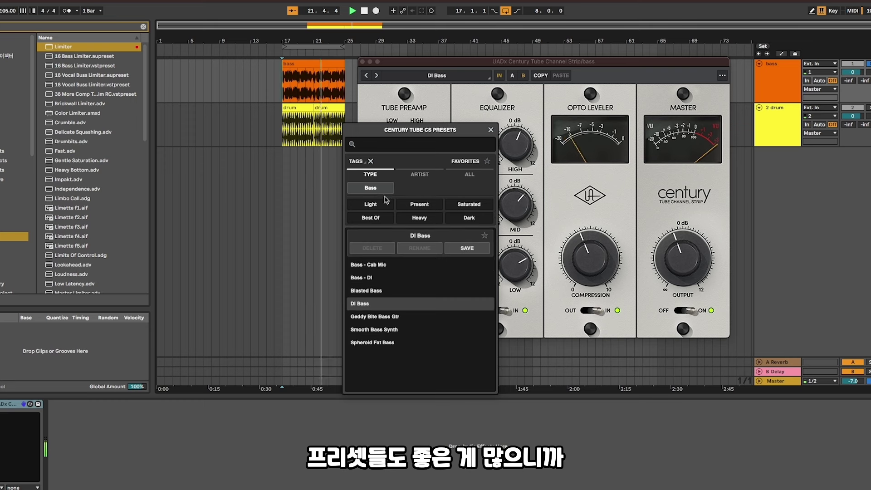
click(375, 317)
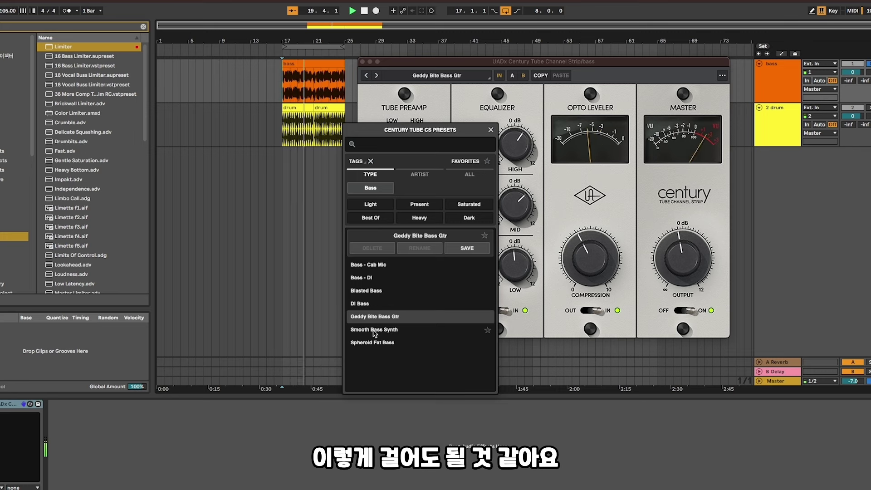
click(375, 334)
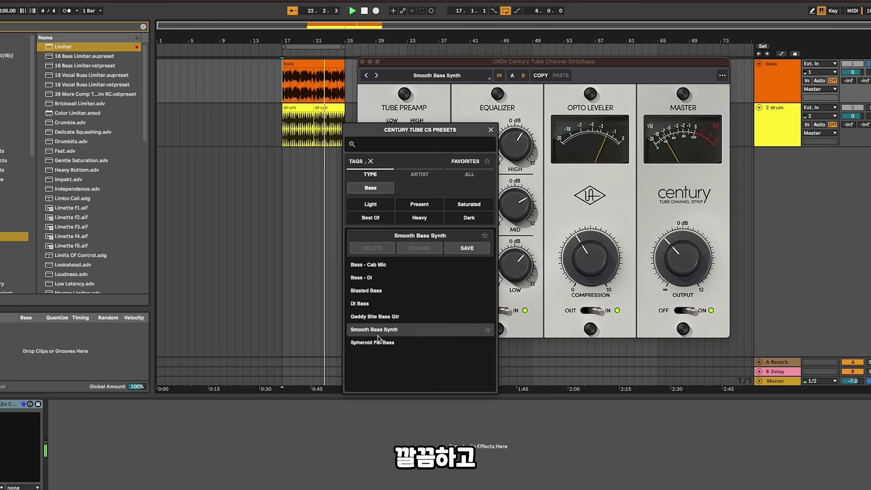
click(380, 344)
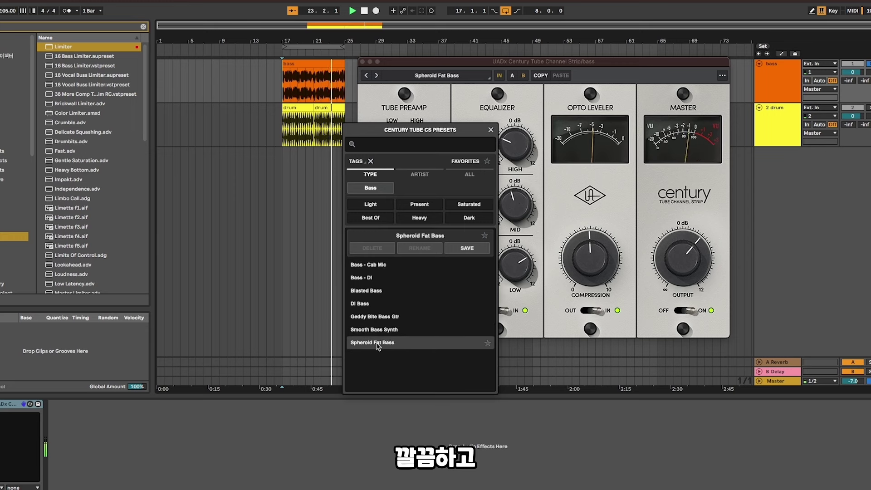
click(381, 335)
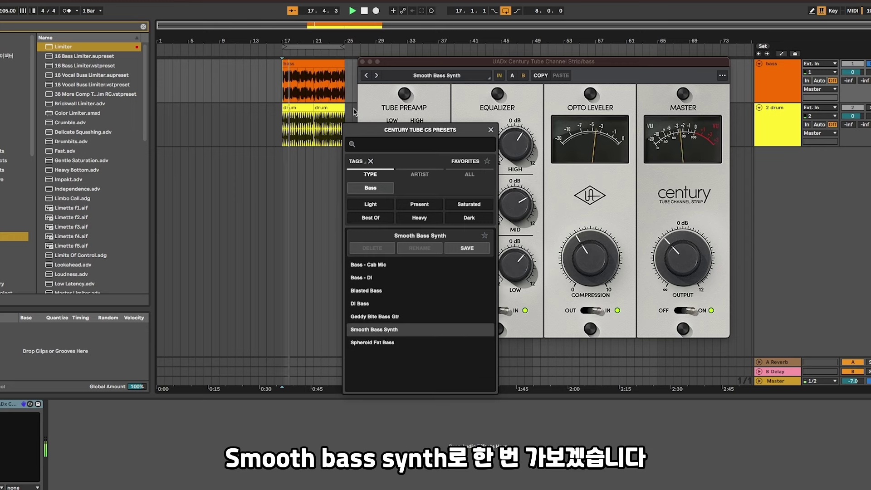
key(Escape)
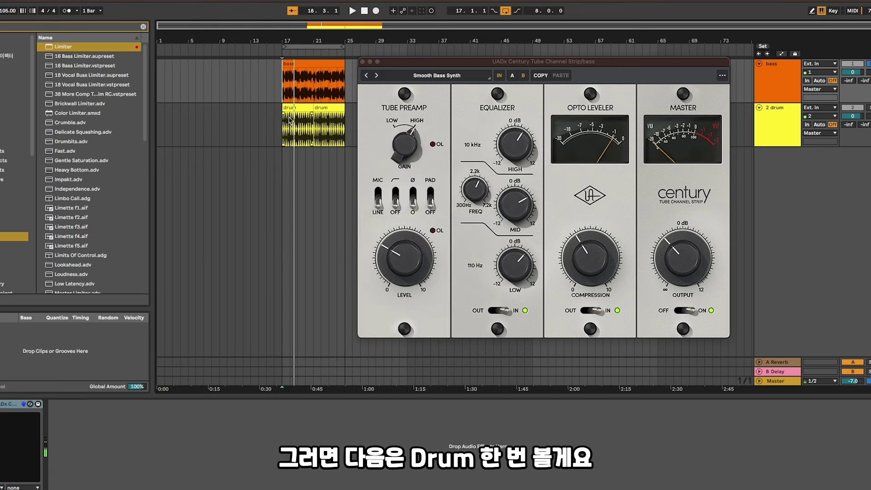
Load the Default preset in the drum track's channel strip and close the preset browser.
click(565, 122)
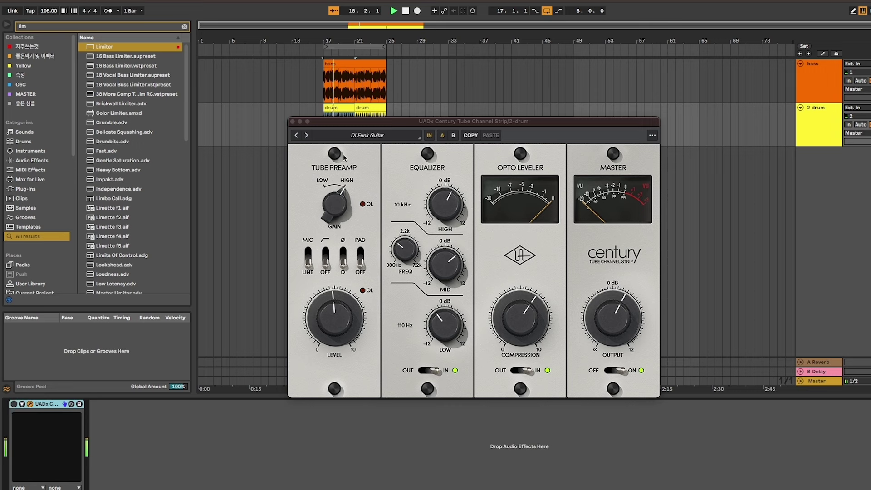
click(368, 135)
click(454, 135)
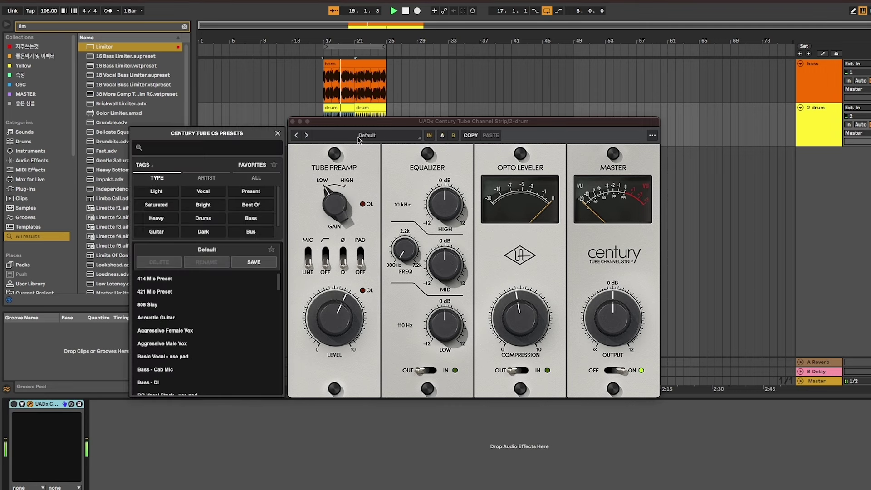
click(278, 133)
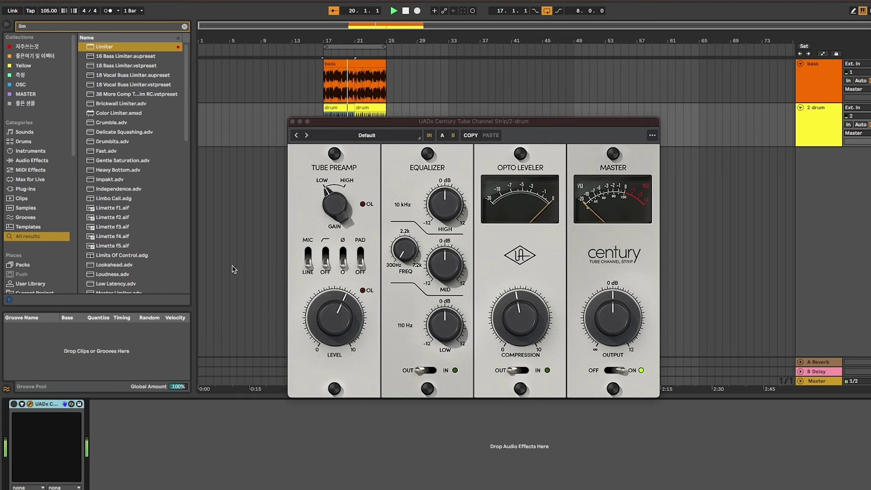
Activate the drum track's channel strip and switch in its Opto Leveler and Equalizer.
click(14, 404)
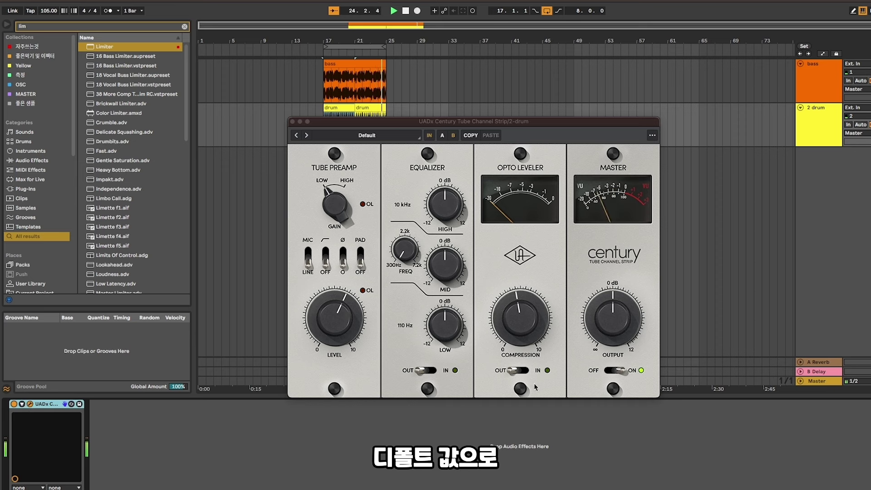
click(517, 370)
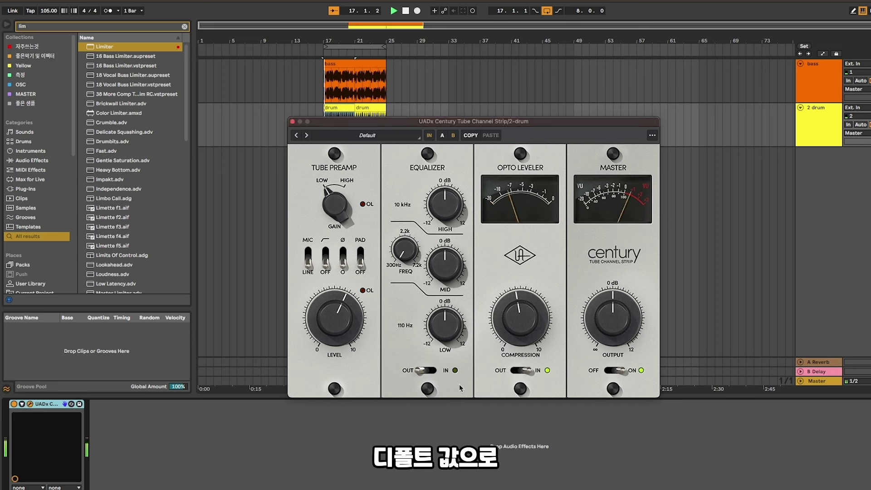
click(427, 371)
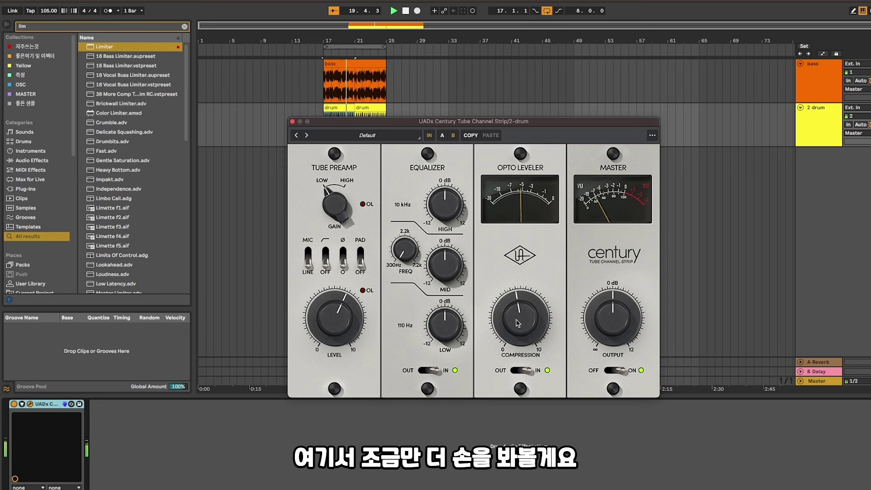
Reduce the drum strip's Compression to about 3, cutting High slightly and boosting Low slightly in the equalizer.
drag(517, 320, 514, 337)
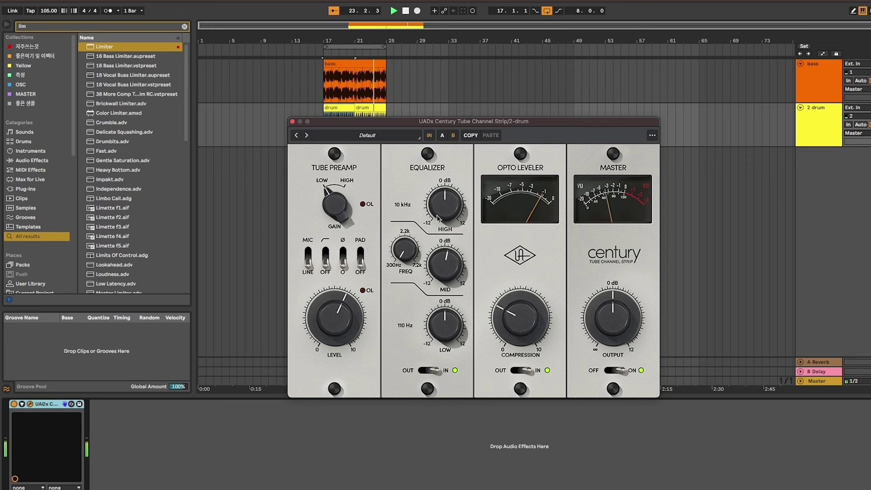
drag(438, 219, 440, 215)
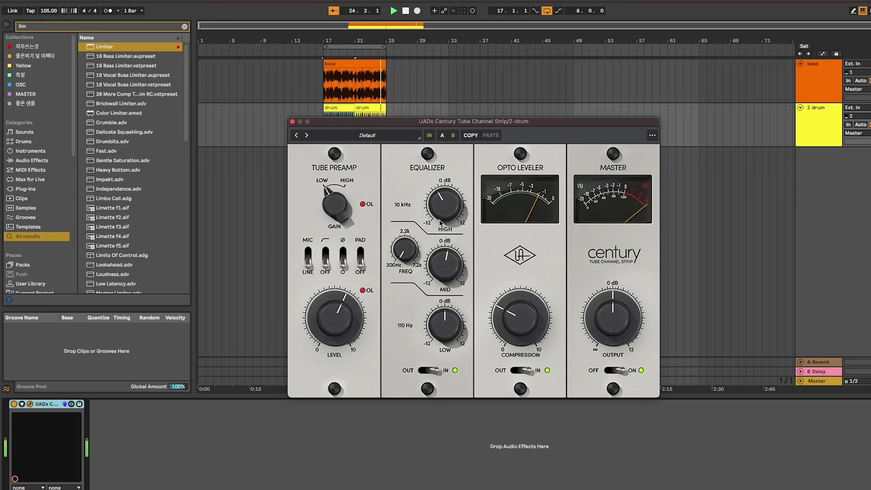
mouse_move(443, 324)
mouse_down()
mouse_move(445, 305)
mouse_move(446, 318)
mouse_up()
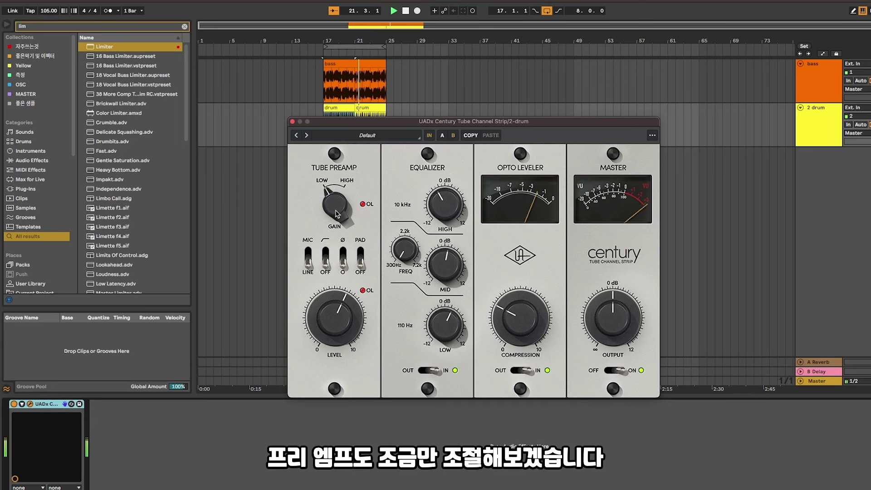
Try the drum preamp's Gain at High, return it to Low, and raise Level to about 7.
drag(336, 214, 329, 150)
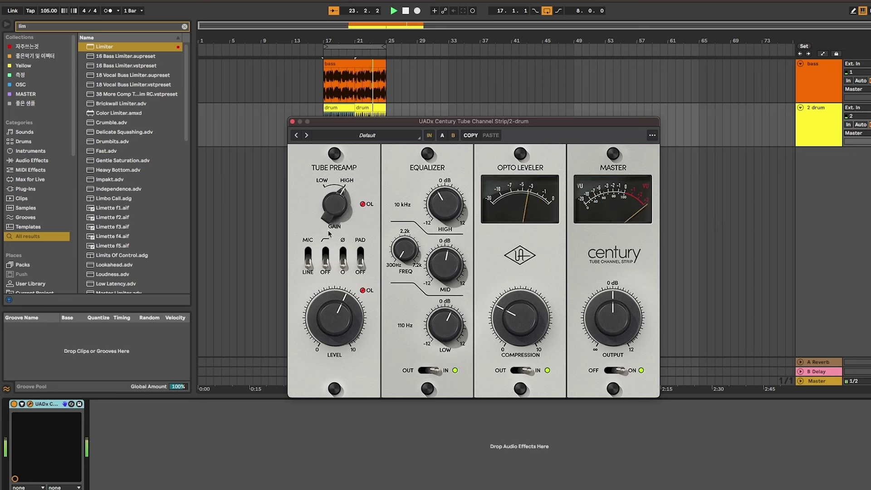
drag(331, 236, 334, 263)
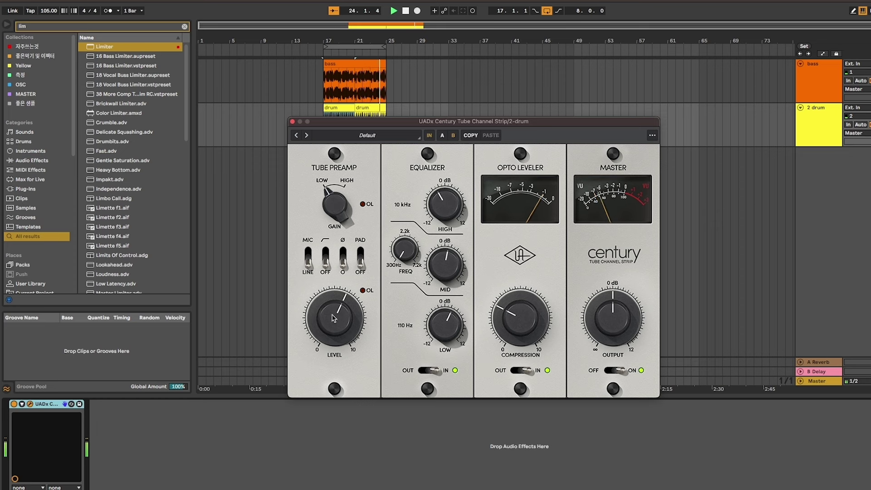
drag(334, 318, 333, 310)
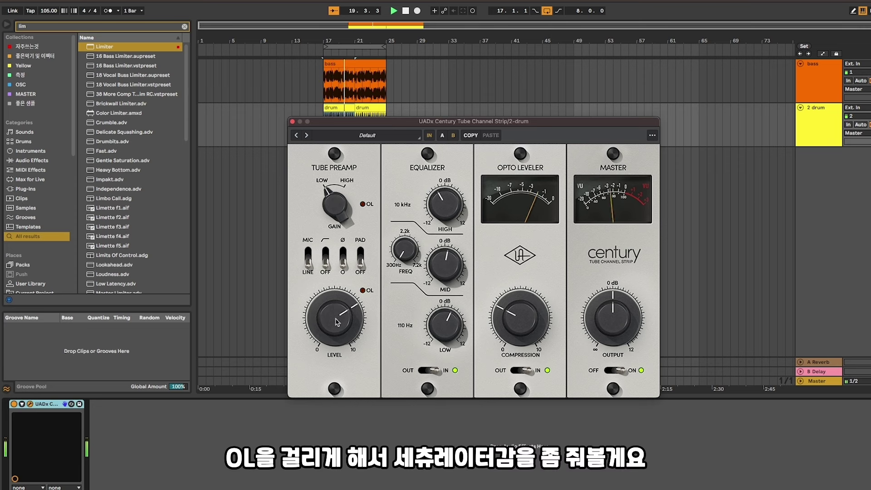
drag(336, 322, 336, 324)
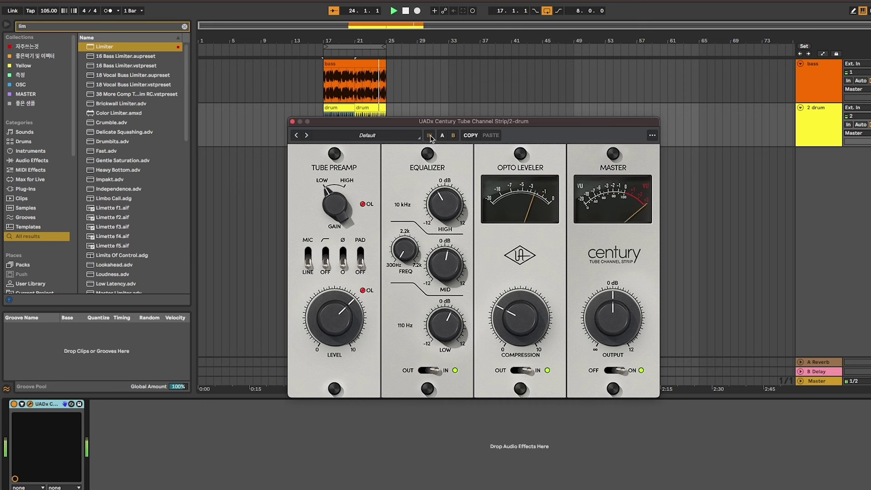
Compare the drums with the plug-in bypassed and active, and raise the 10 kHz High band to about +3 dB.
click(429, 135)
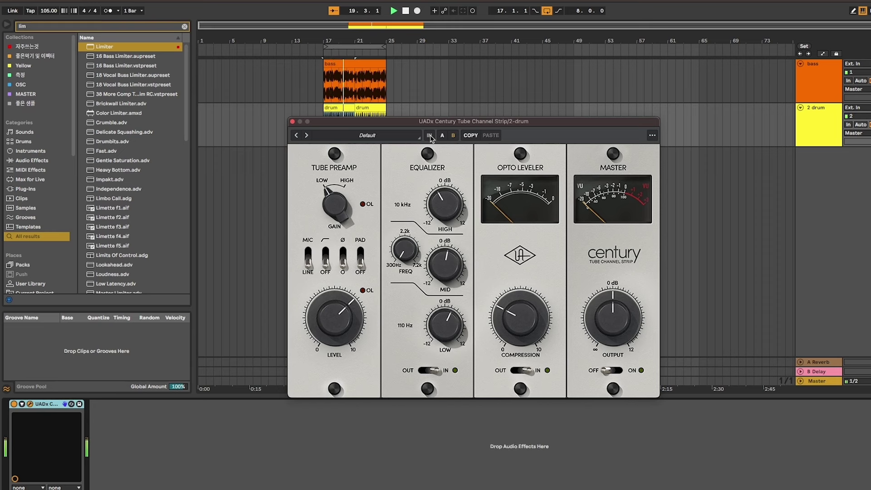
click(430, 136)
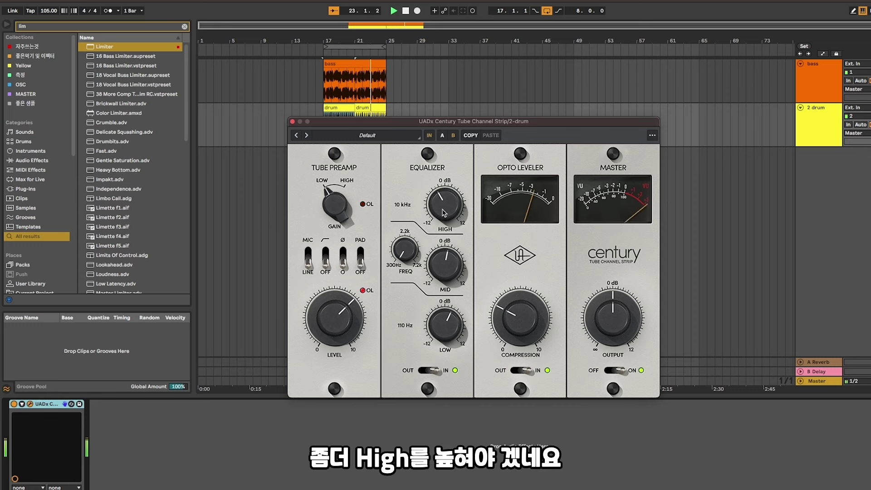
drag(444, 213, 447, 190)
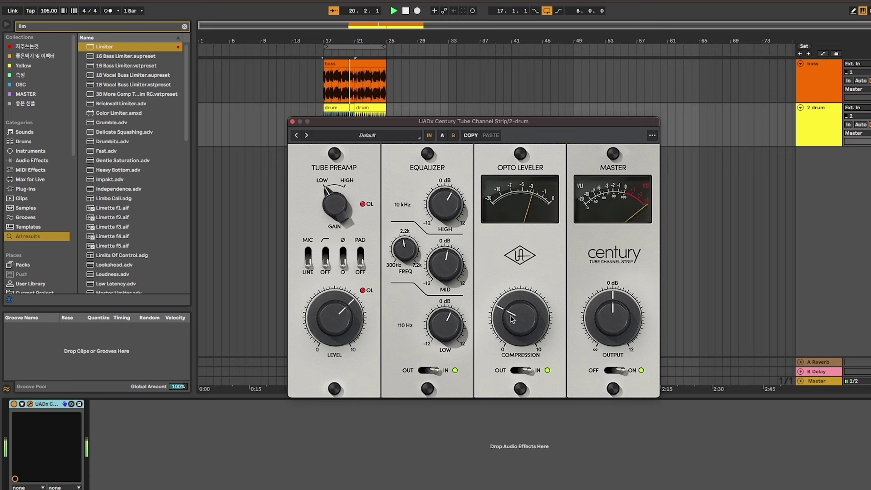
Sweep the drum strip's Compression up to about 4 and down to about 2.5, and play the loop.
drag(512, 319, 514, 310)
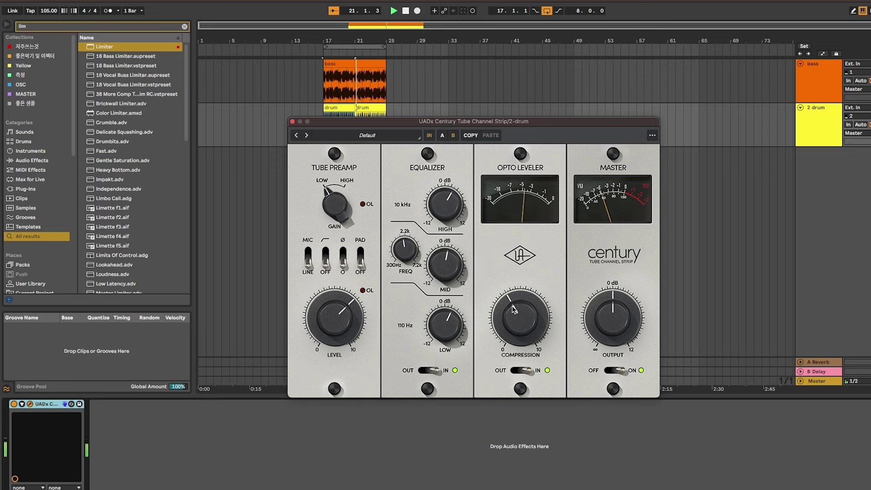
drag(515, 309, 515, 323)
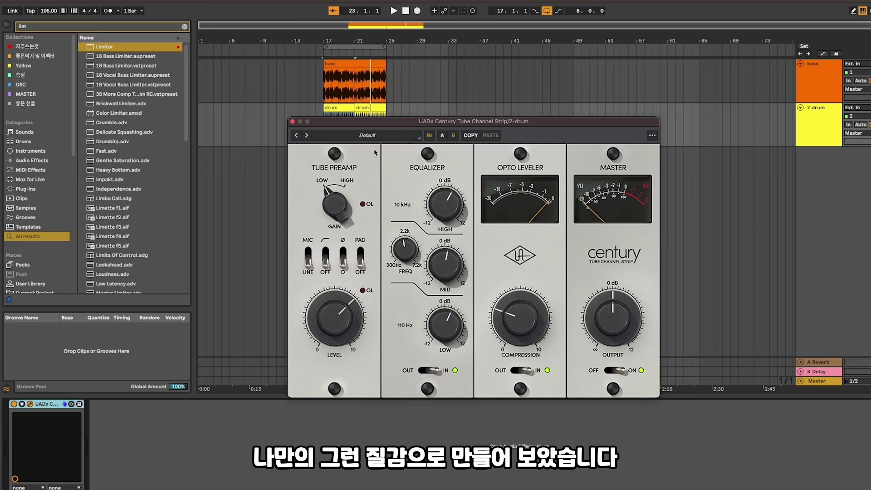
key(space)
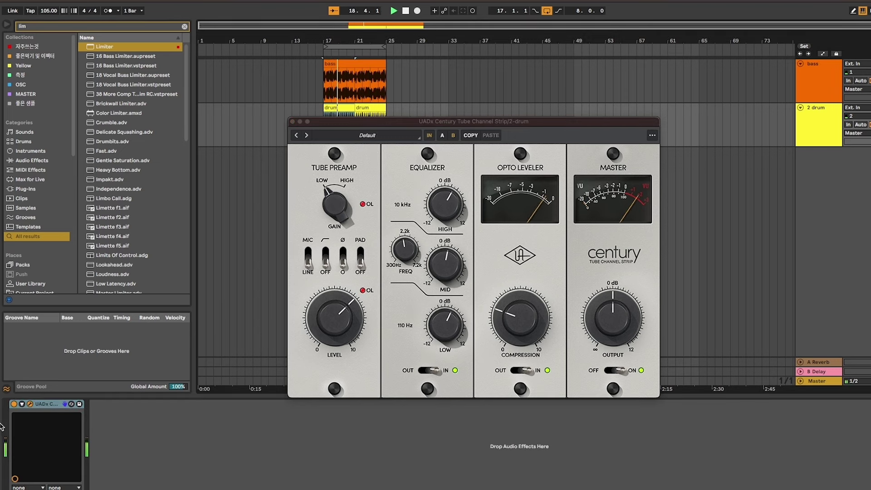
Unfold and refold the drum channel strip's device parameters, and move its plug-in window lower to uncover more of the drum clips.
click(21, 405)
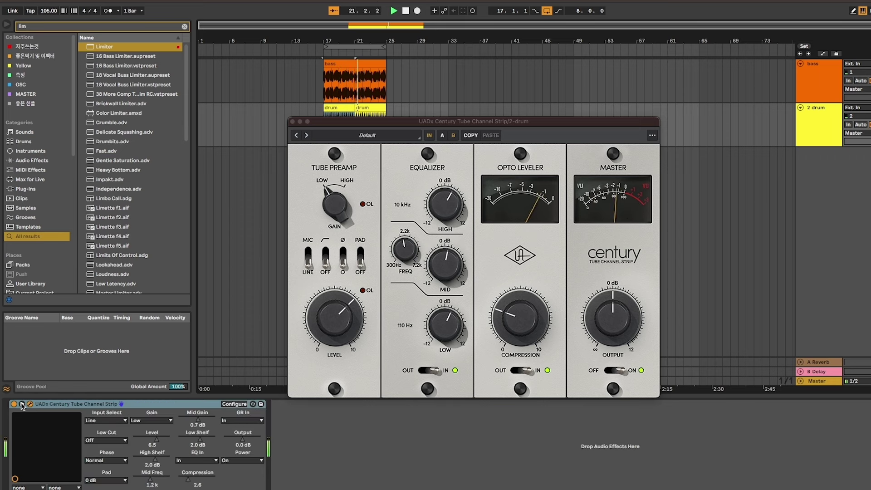
click(22, 405)
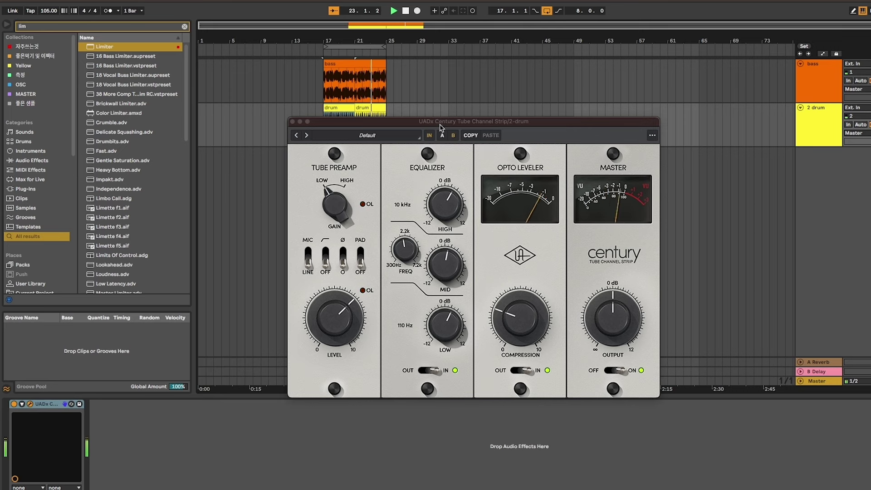
drag(440, 127, 421, 147)
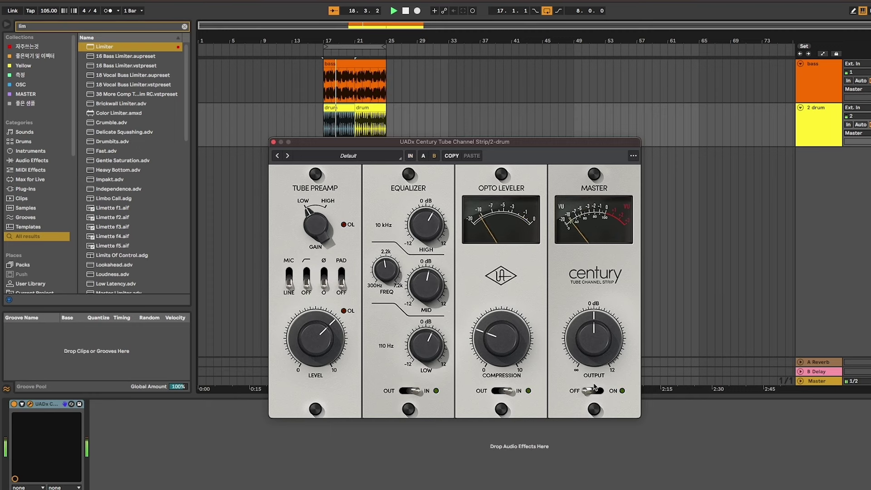
Bypass the bass track's channel strip and play both tracks from bar 17 to hear the original sound.
key(Up)
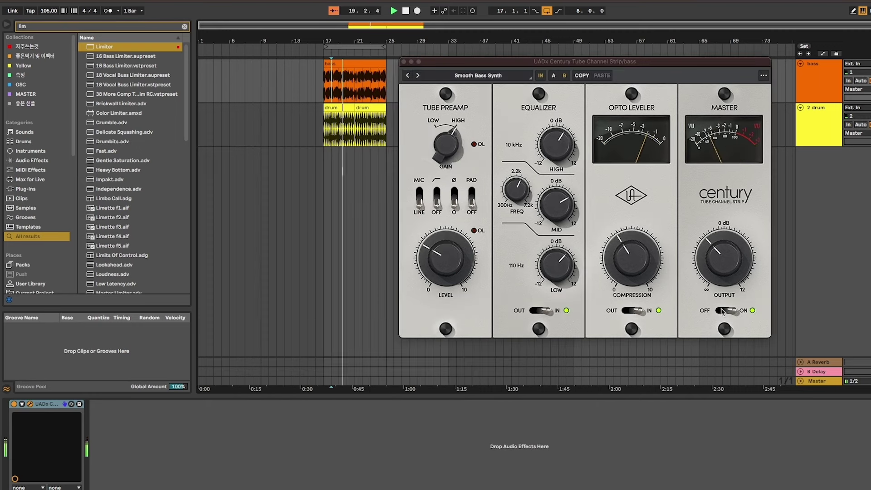
click(541, 76)
click(324, 101)
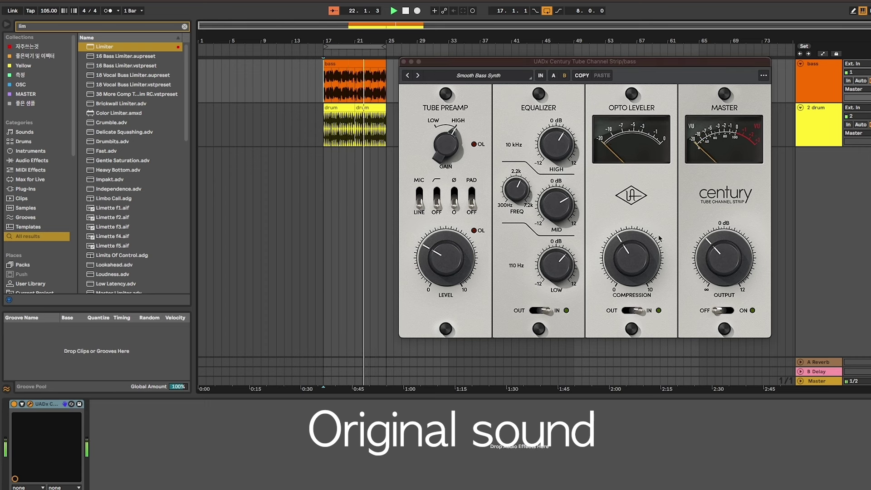
Set the Master power switch to On in both the bass and drum channel strips to hear the processed sound.
click(723, 311)
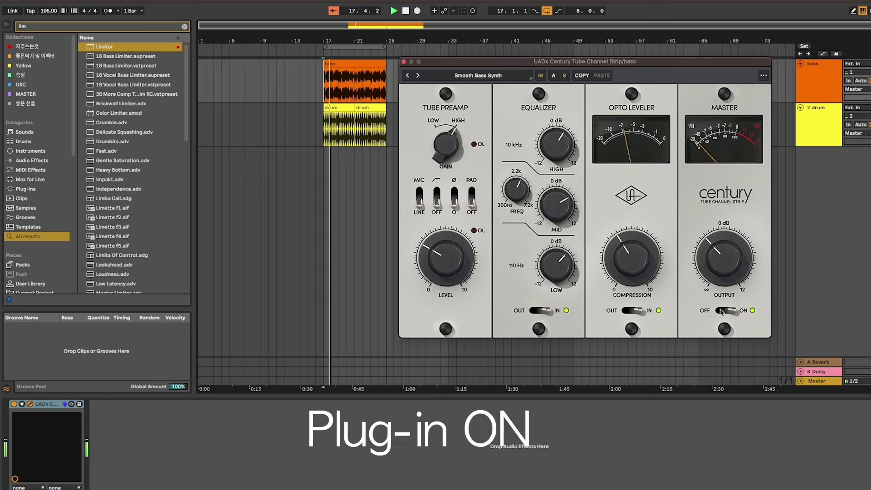
click(323, 128)
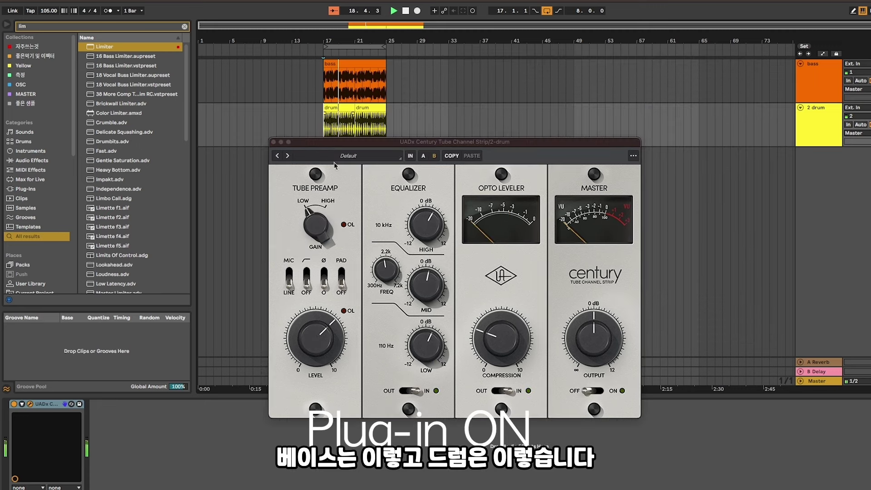
click(596, 392)
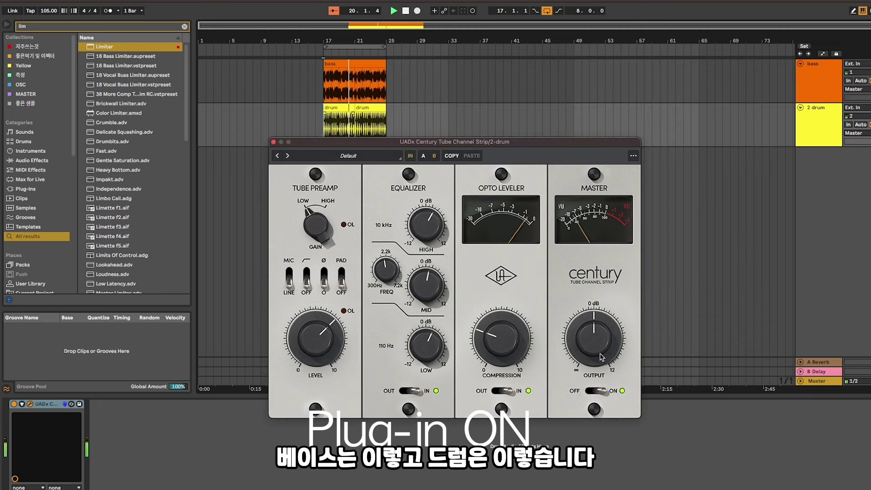